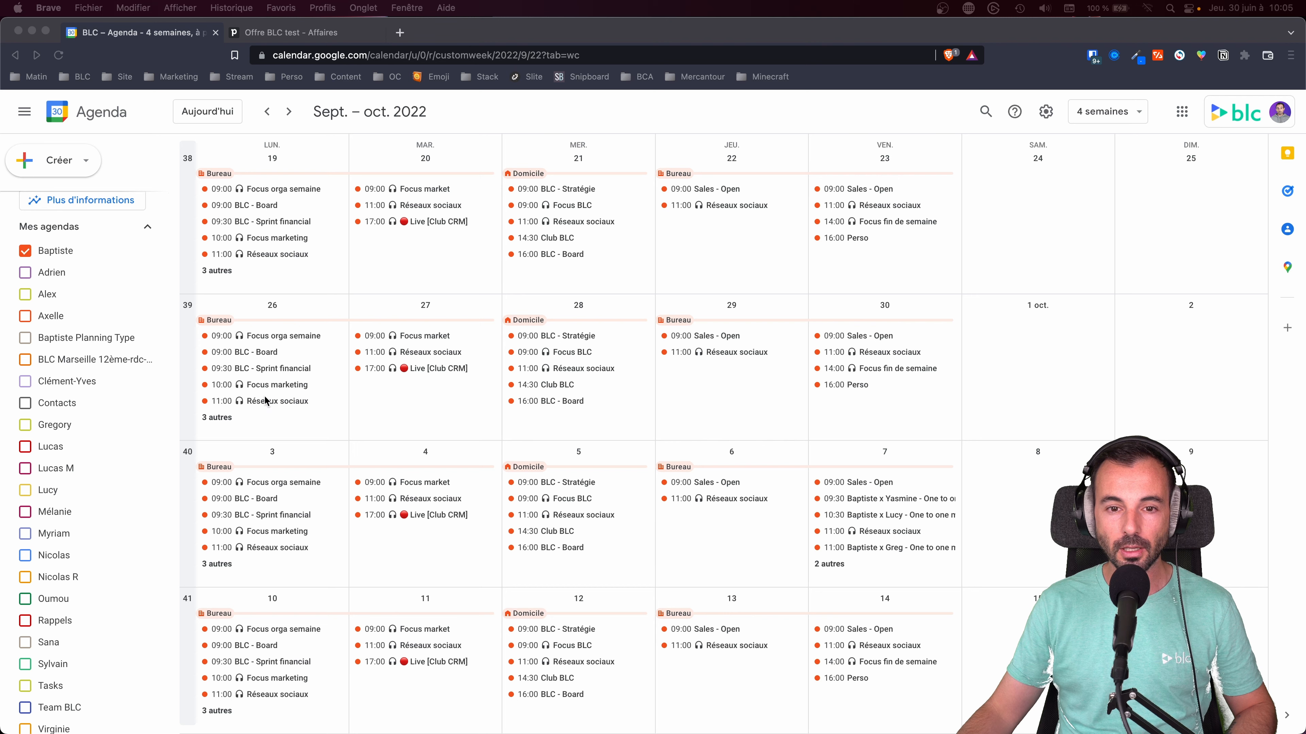
Edit the 21 September BLC - Board event and attach a meeting notes document to its description.
left_click(563, 257)
left_click(563, 255)
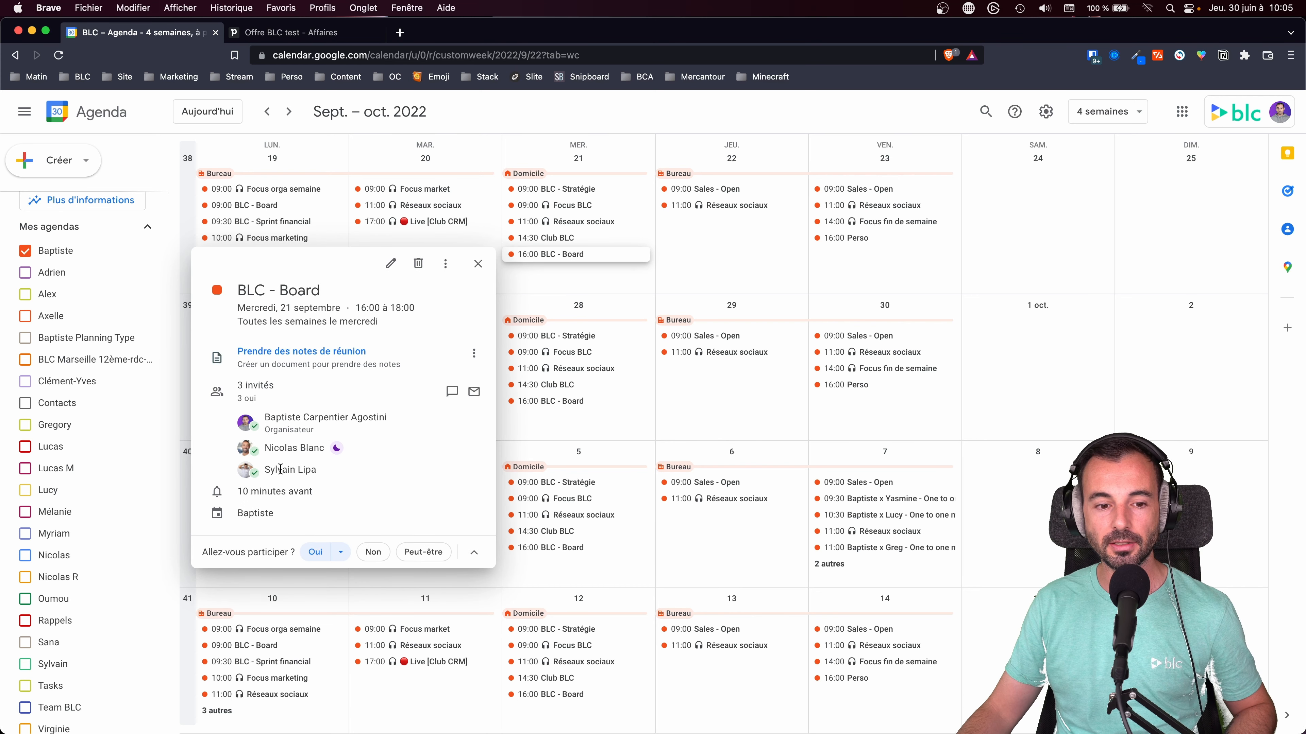
left_click(383, 264)
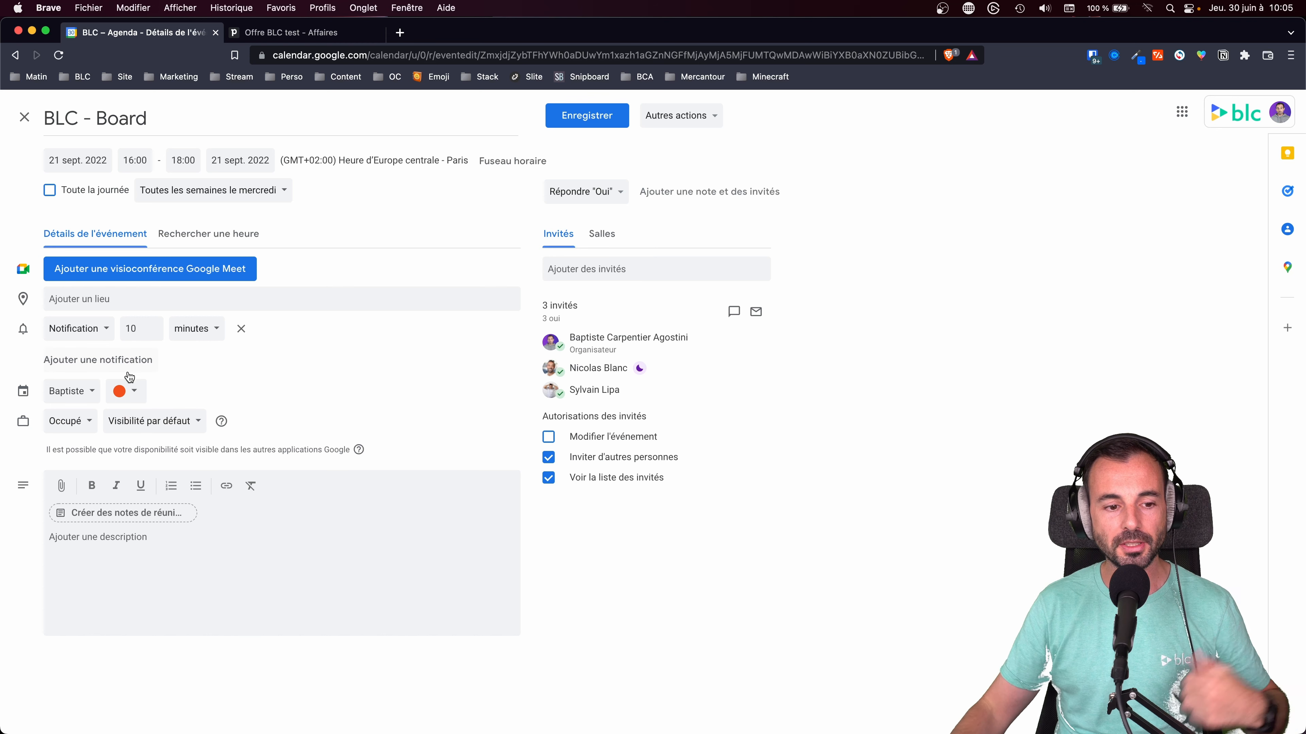
left_click(134, 517)
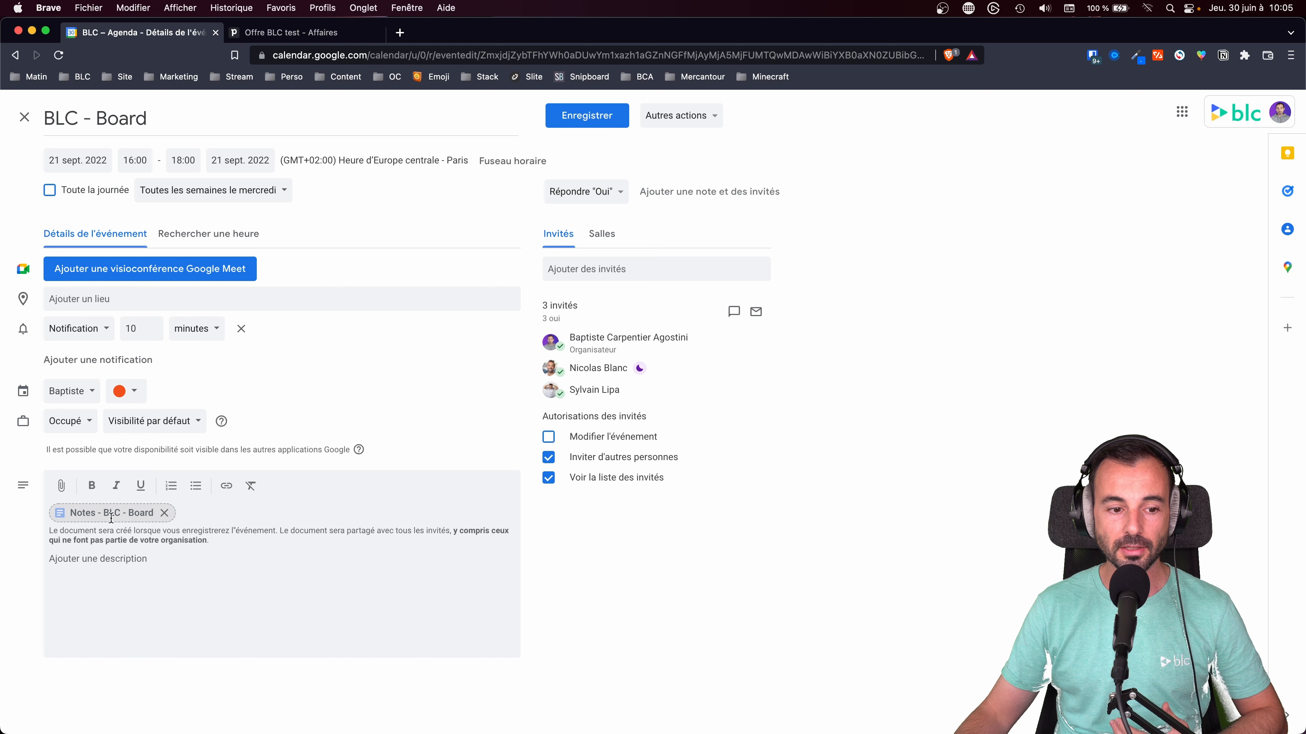
Save the change for this event only and send the guests an update with a short message about the meeting notes.
left_click(598, 124)
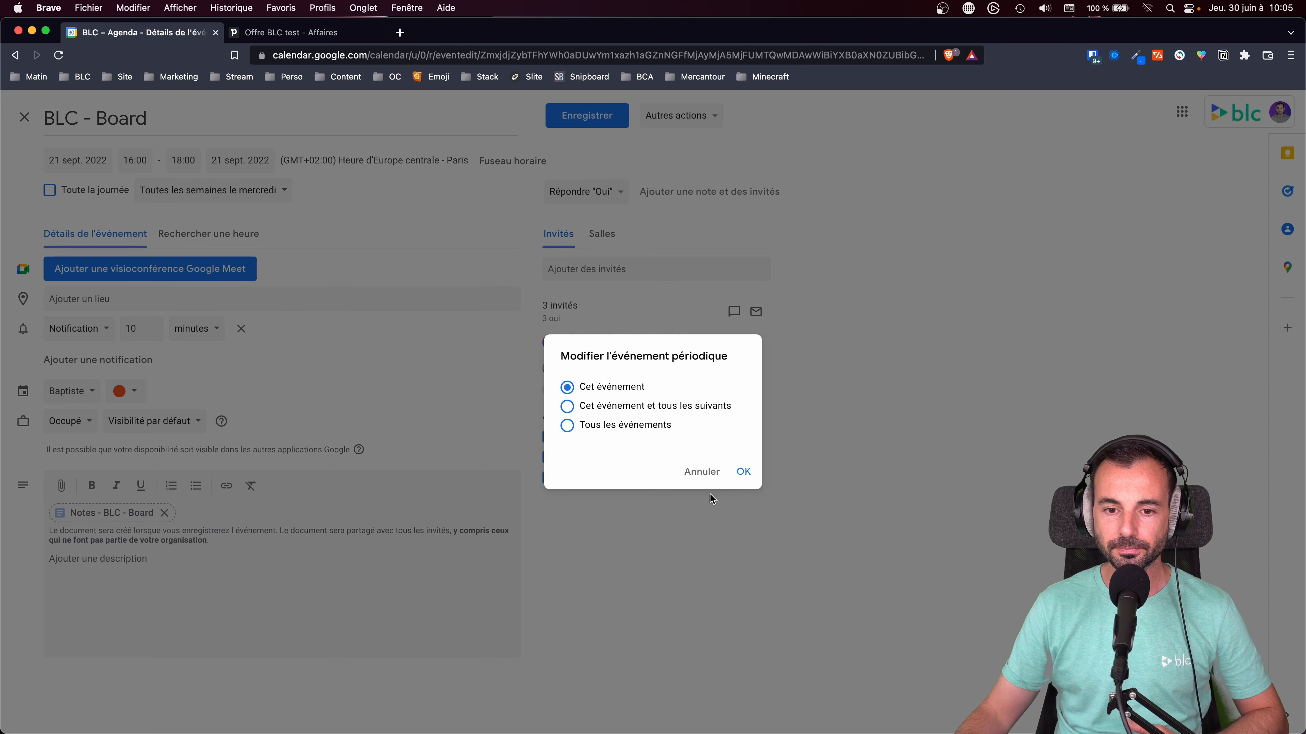
left_click(744, 470)
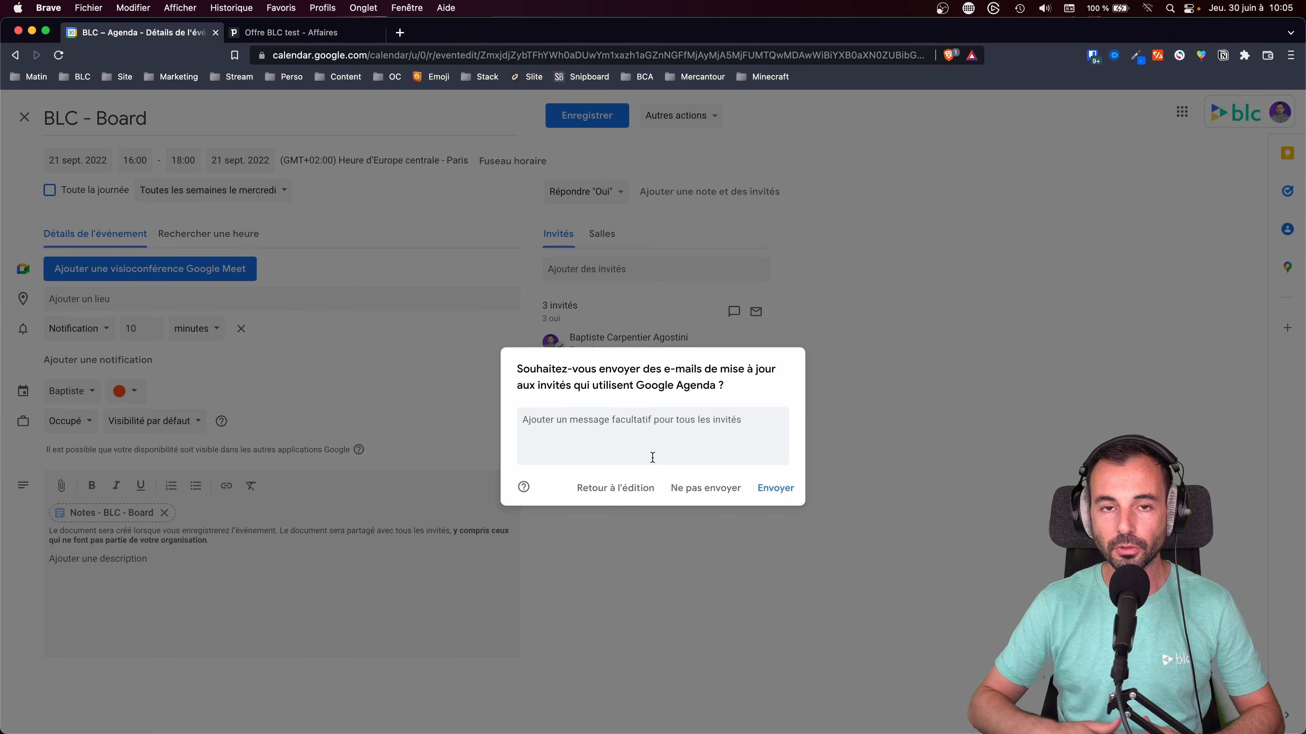
left_click(637, 427)
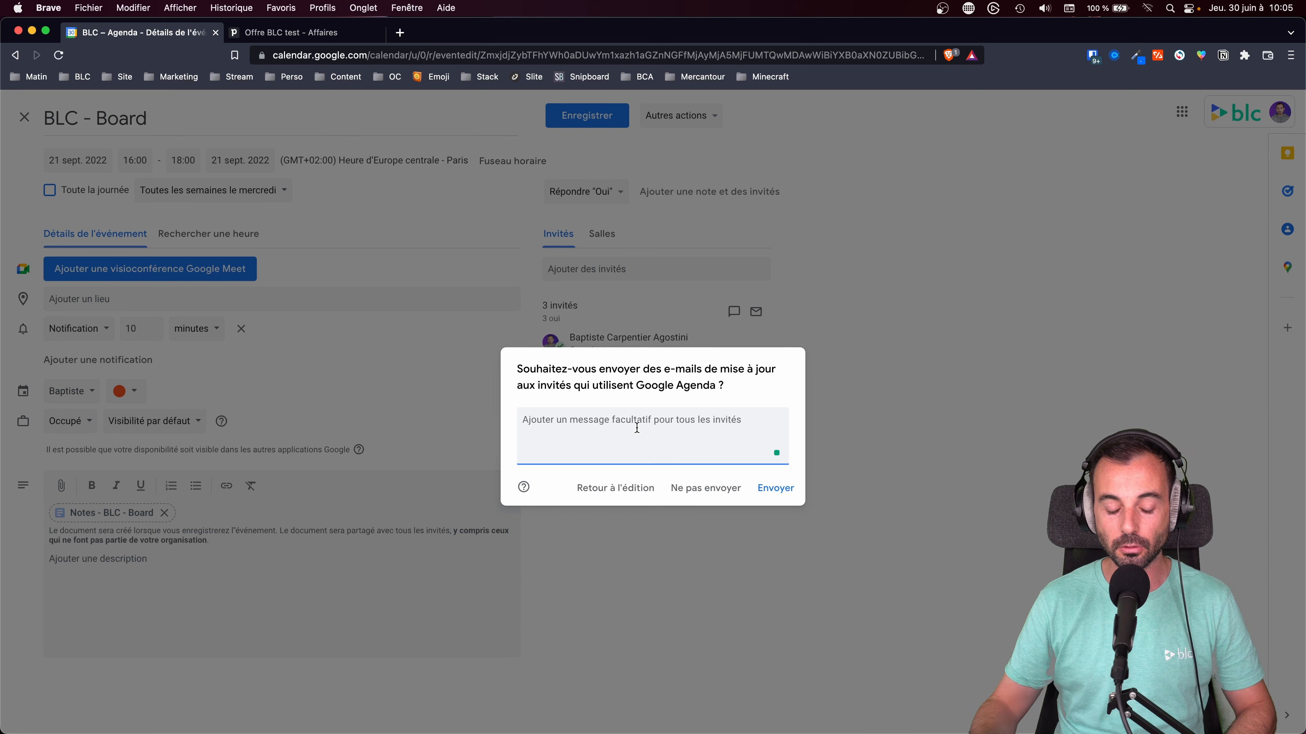
type("Le")
key("BackSpace")
key("BackSpace")
type("No")
key("BackSpace")
key("BackSpace")
type("Notes de réu")
key("BackSpace")
type("in")
key("BackSpace")
key("BackSpace")
key("BackSpace")
left_click(779, 488)
left_click(735, 477)
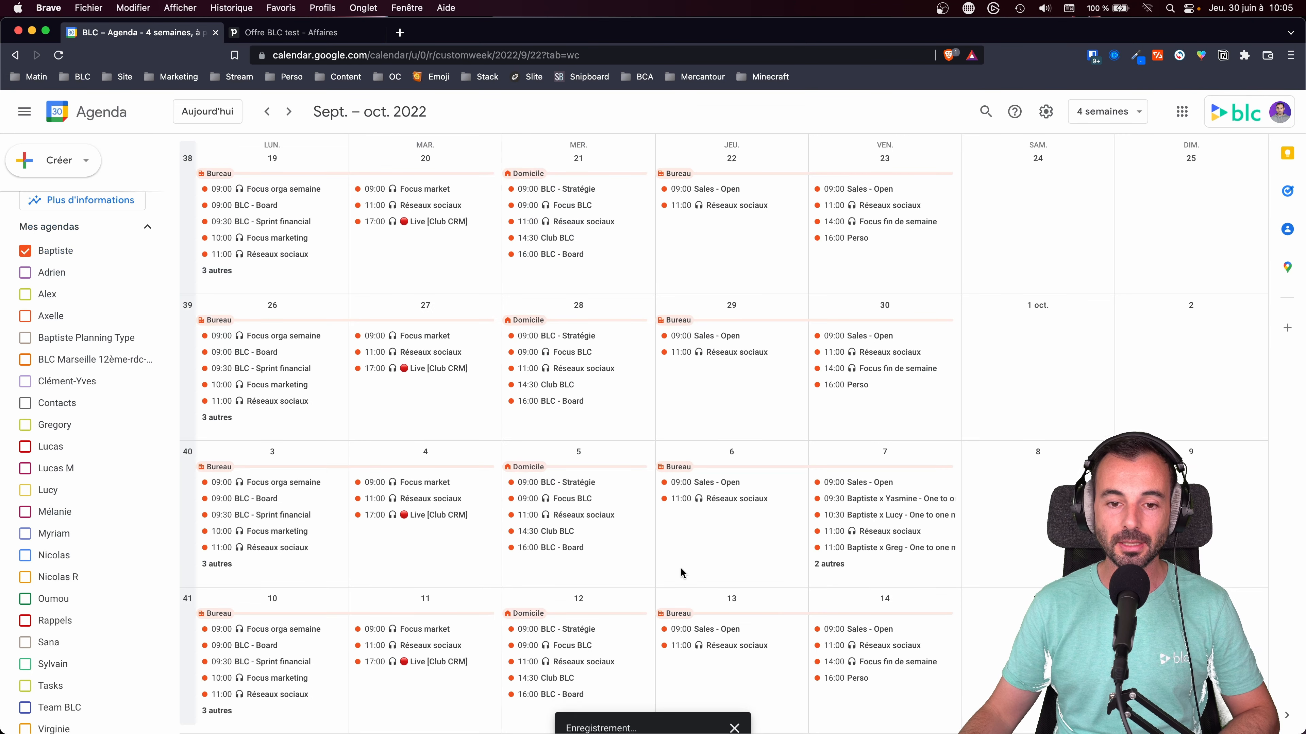
Open the meeting notes document attached to the 21 September BLC - Board event and check its participants.
left_click(574, 240)
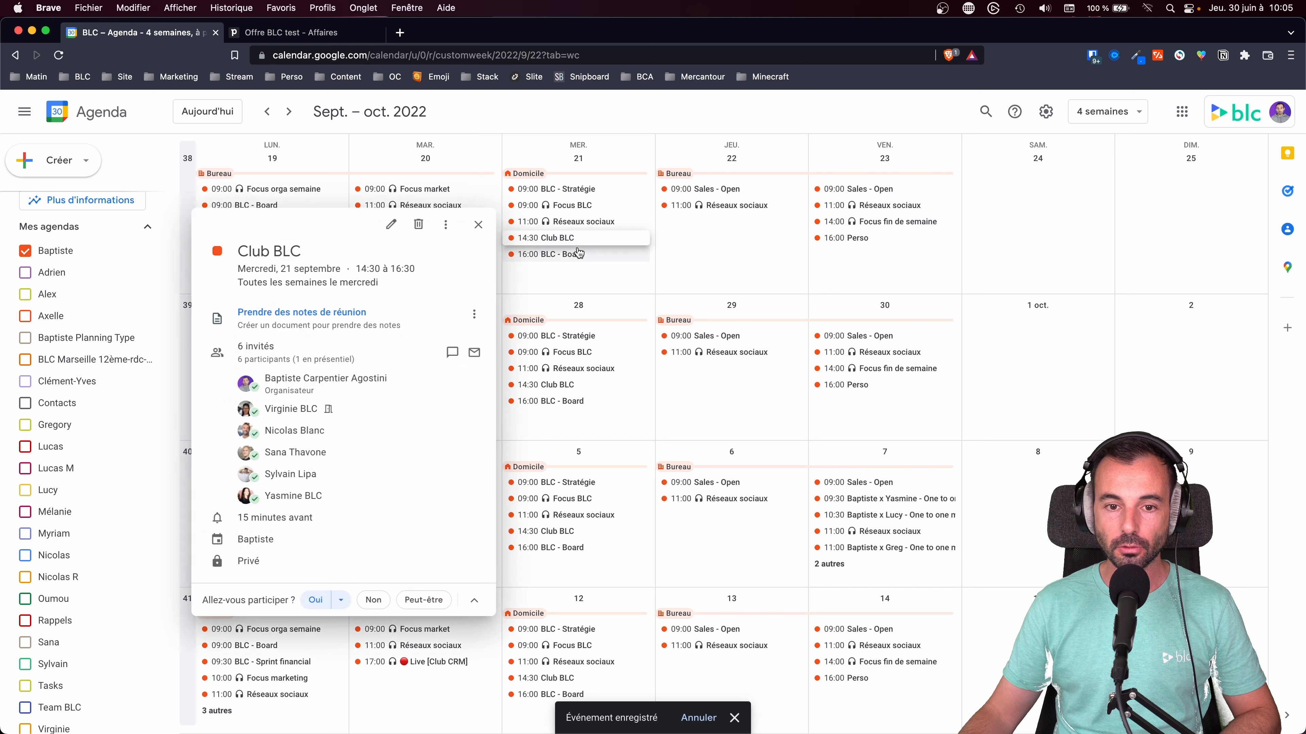
left_click(576, 255)
left_click(290, 460)
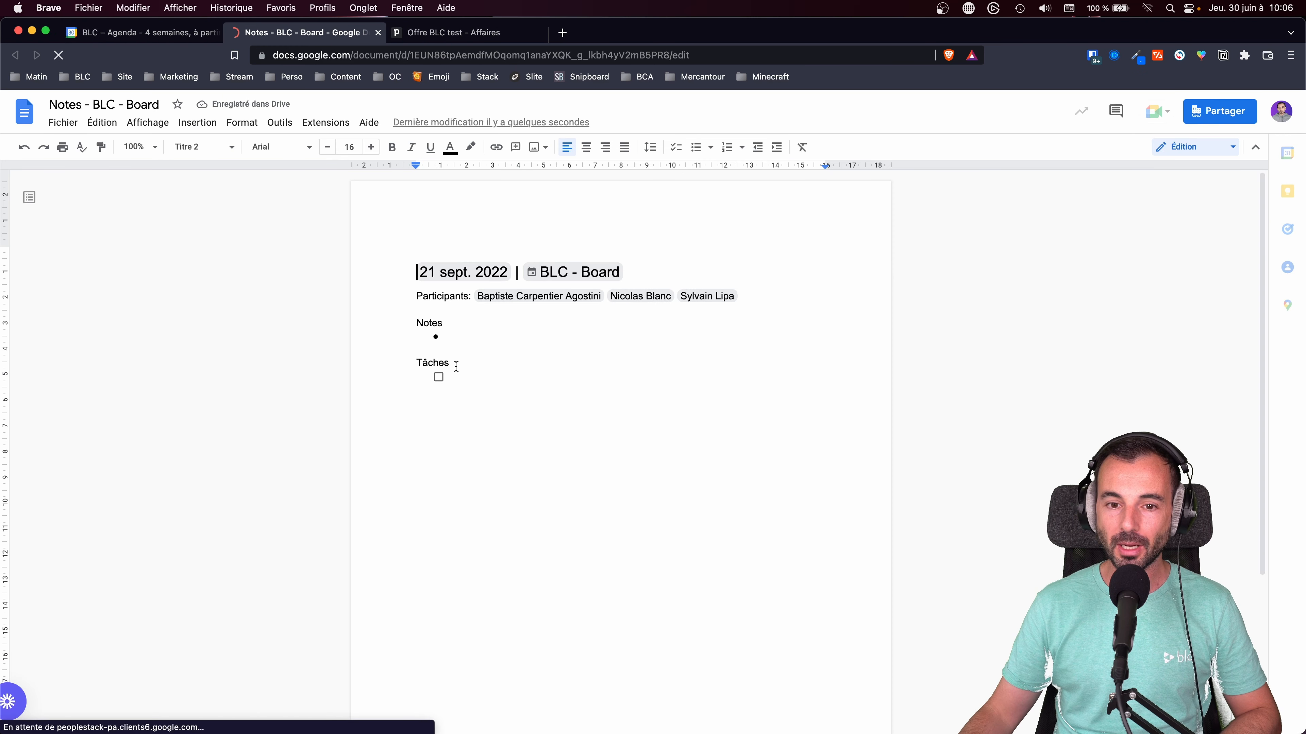
left_click(529, 297)
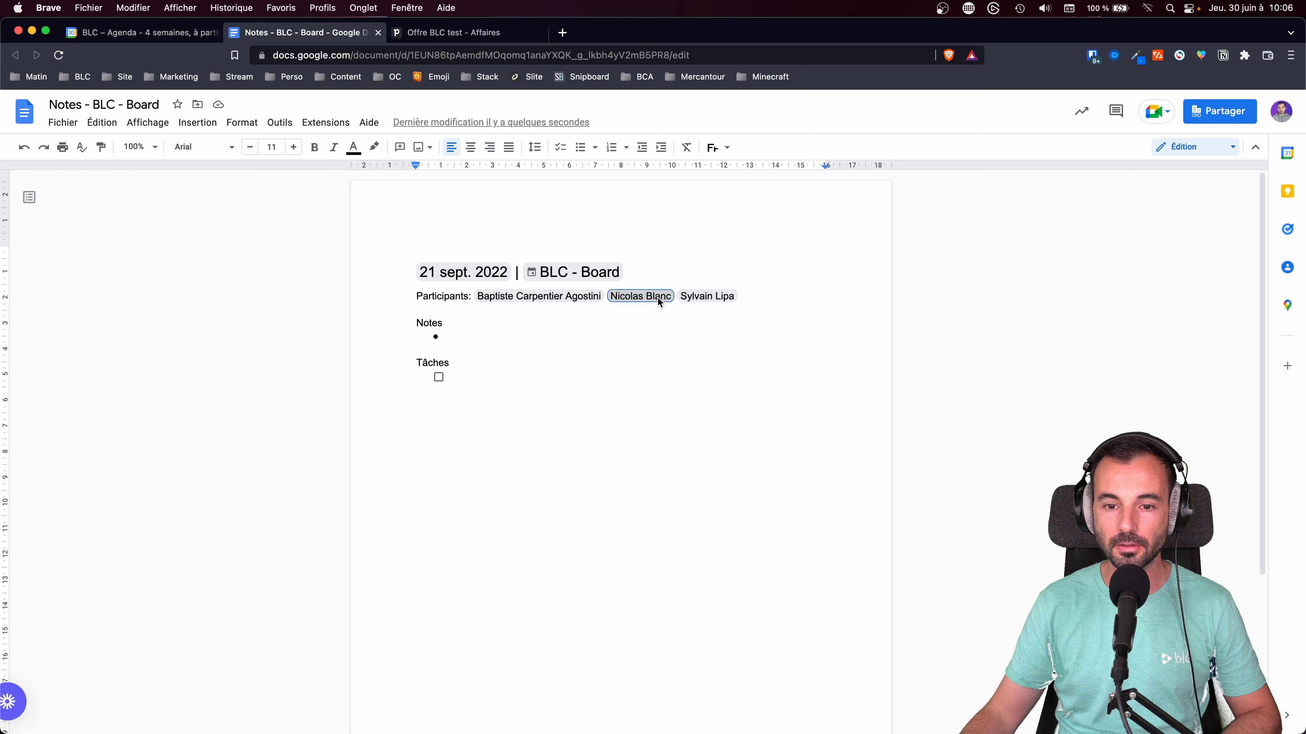
Add the bullets "Note N°1" and "Note N°2" under the Notes heading.
left_click(571, 341)
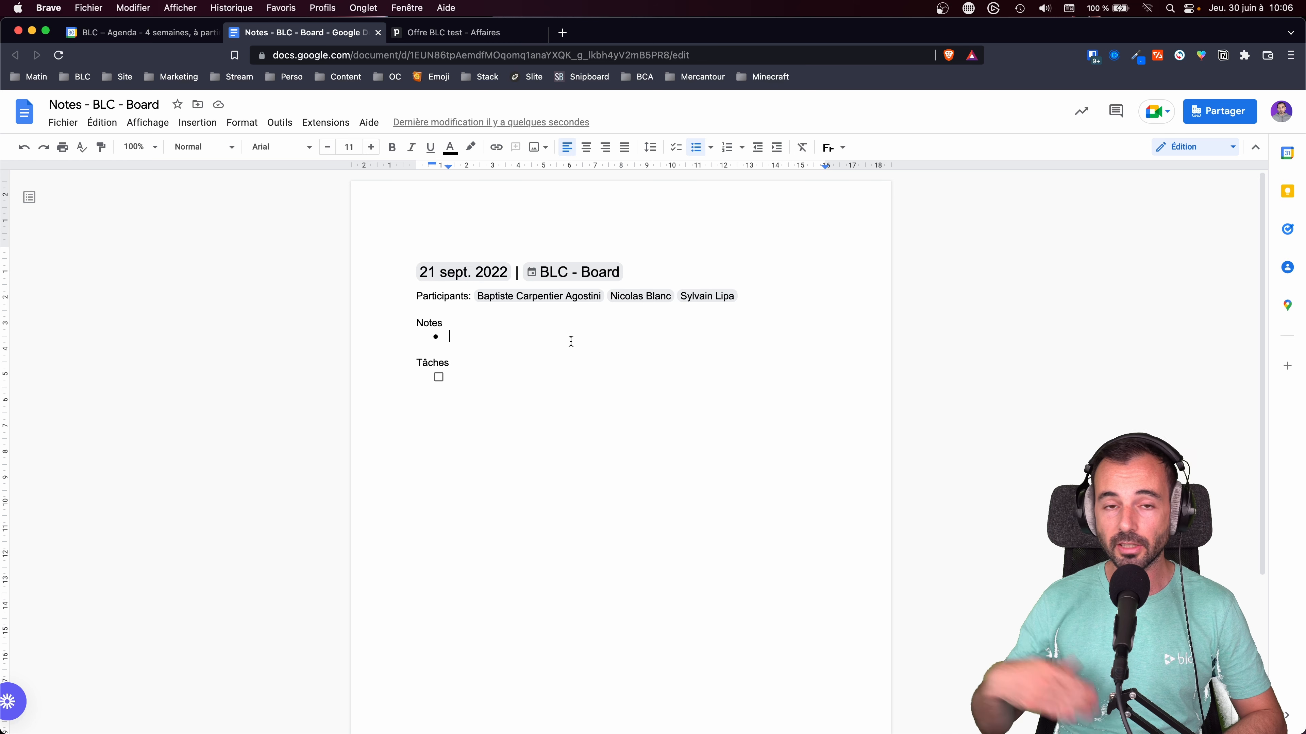
mouse_move(558, 300)
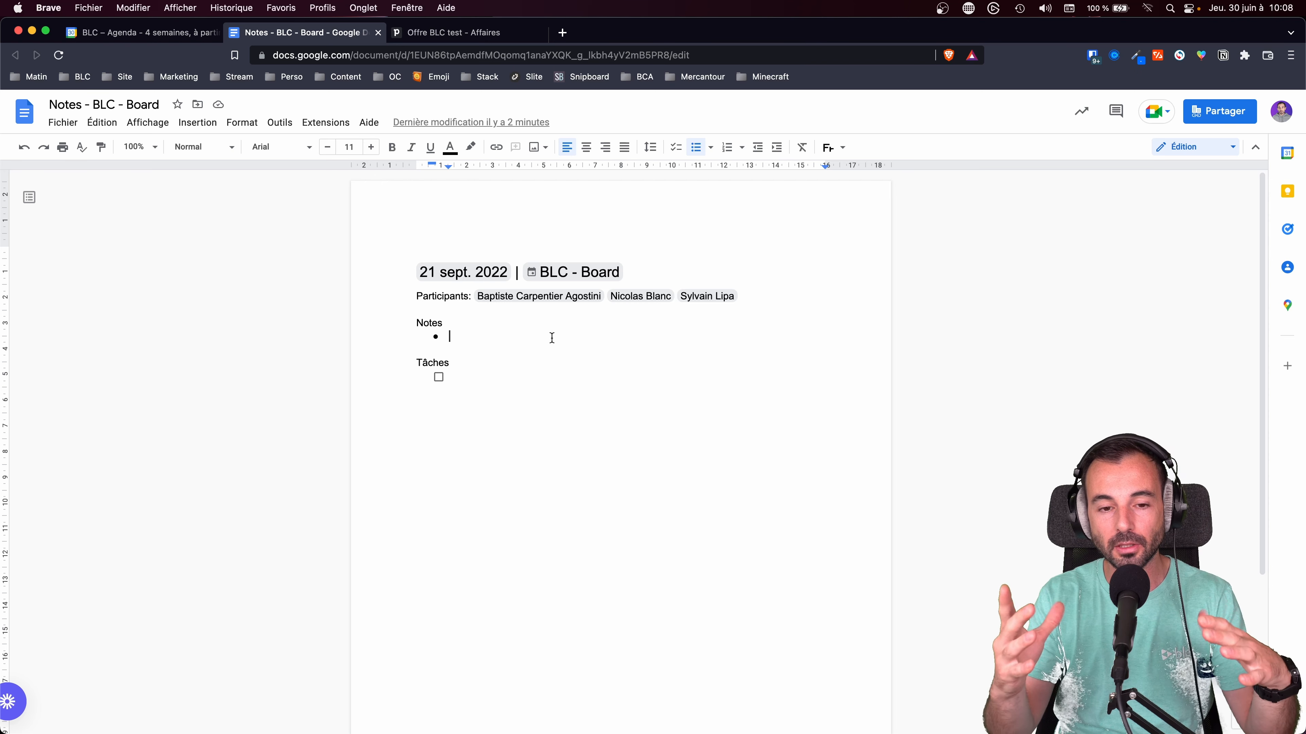
type("Note N°1")
key("Return")
type("Note")
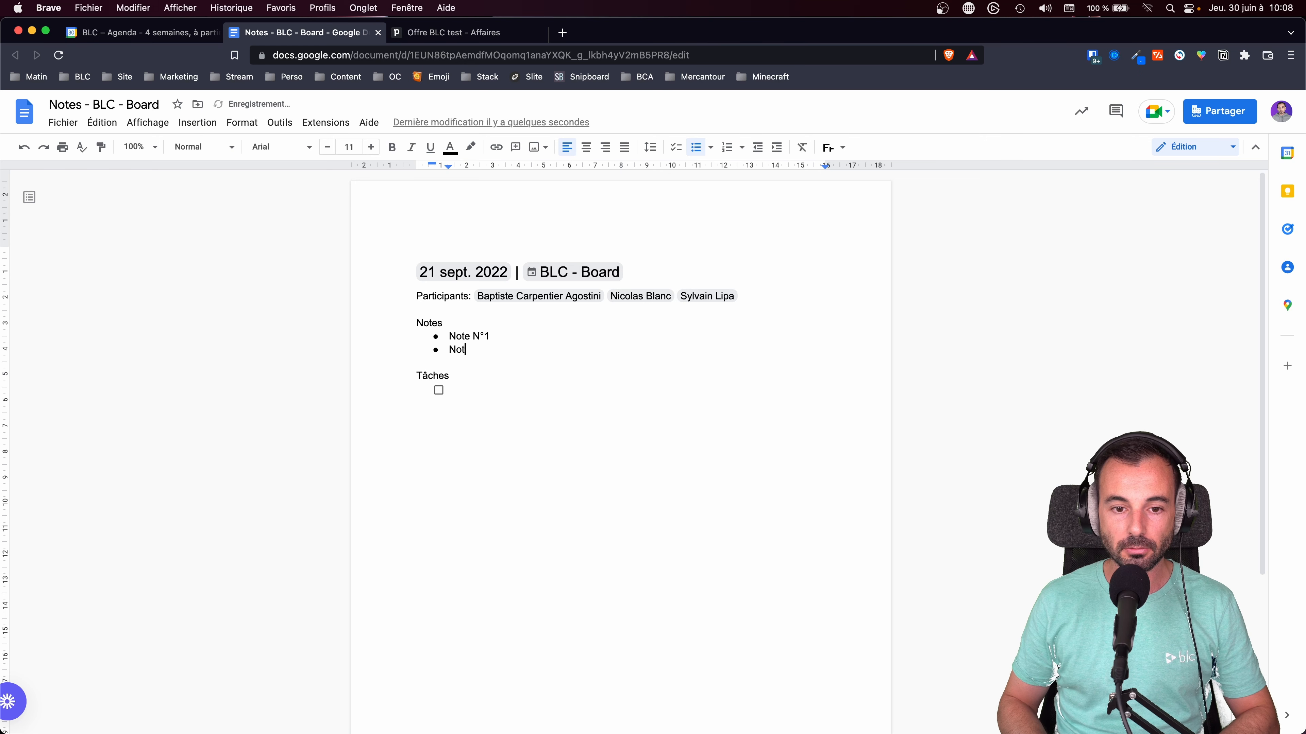
type(" N")
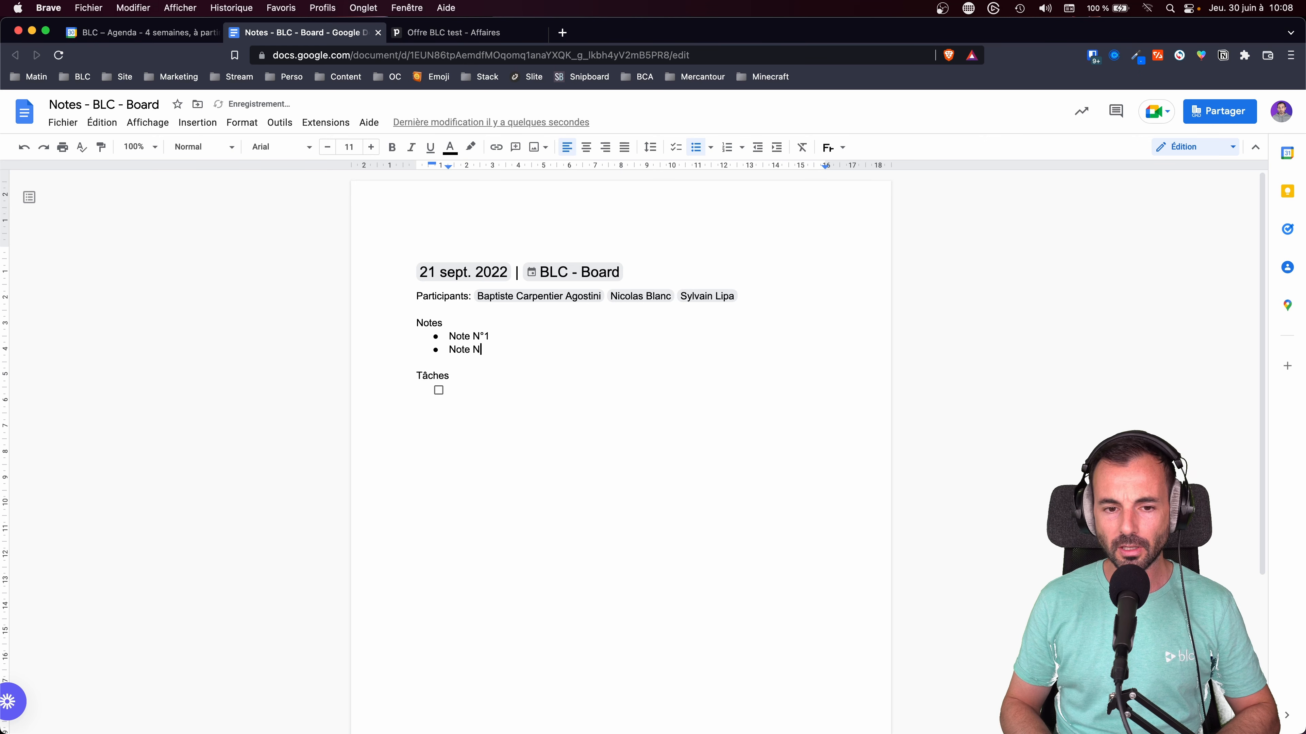
type("°2")
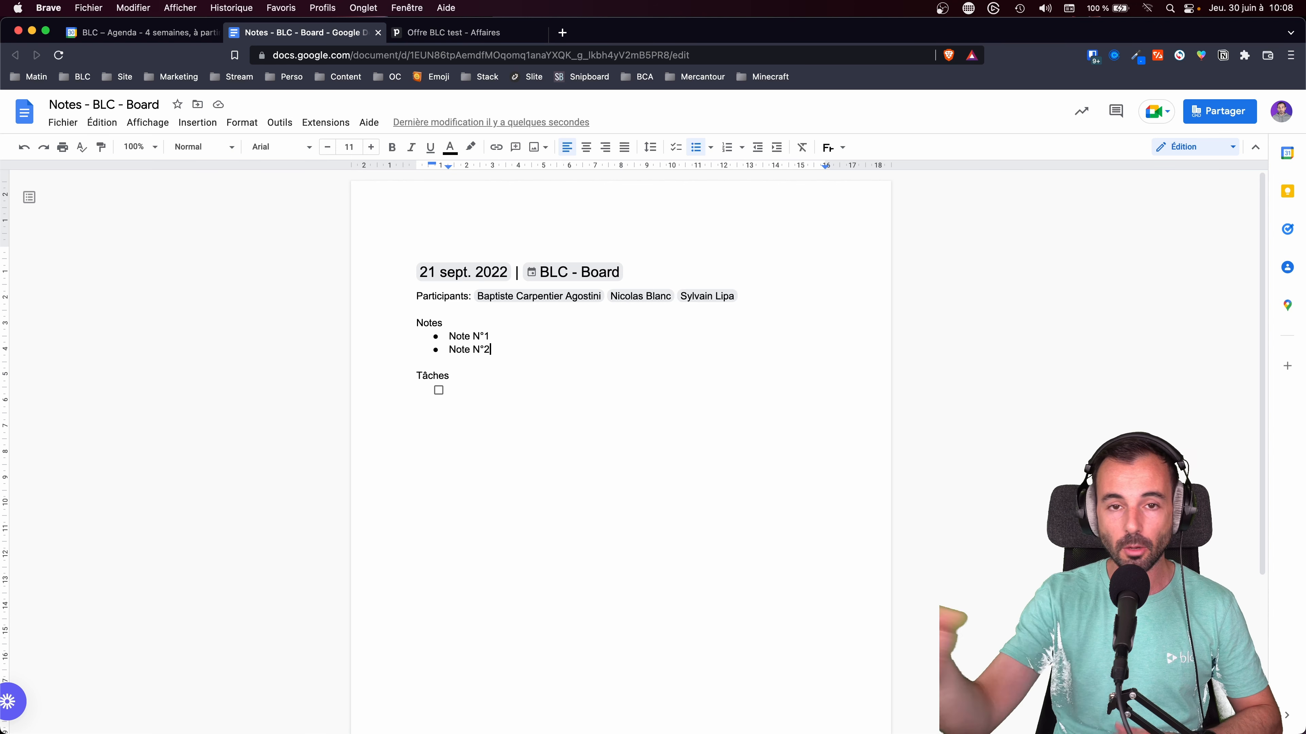
Add the checklist task "Faire ceci" under Tâches, mentioning the second participant and inserting tomorrow's date (1 juil. 2022).
left_click(498, 389)
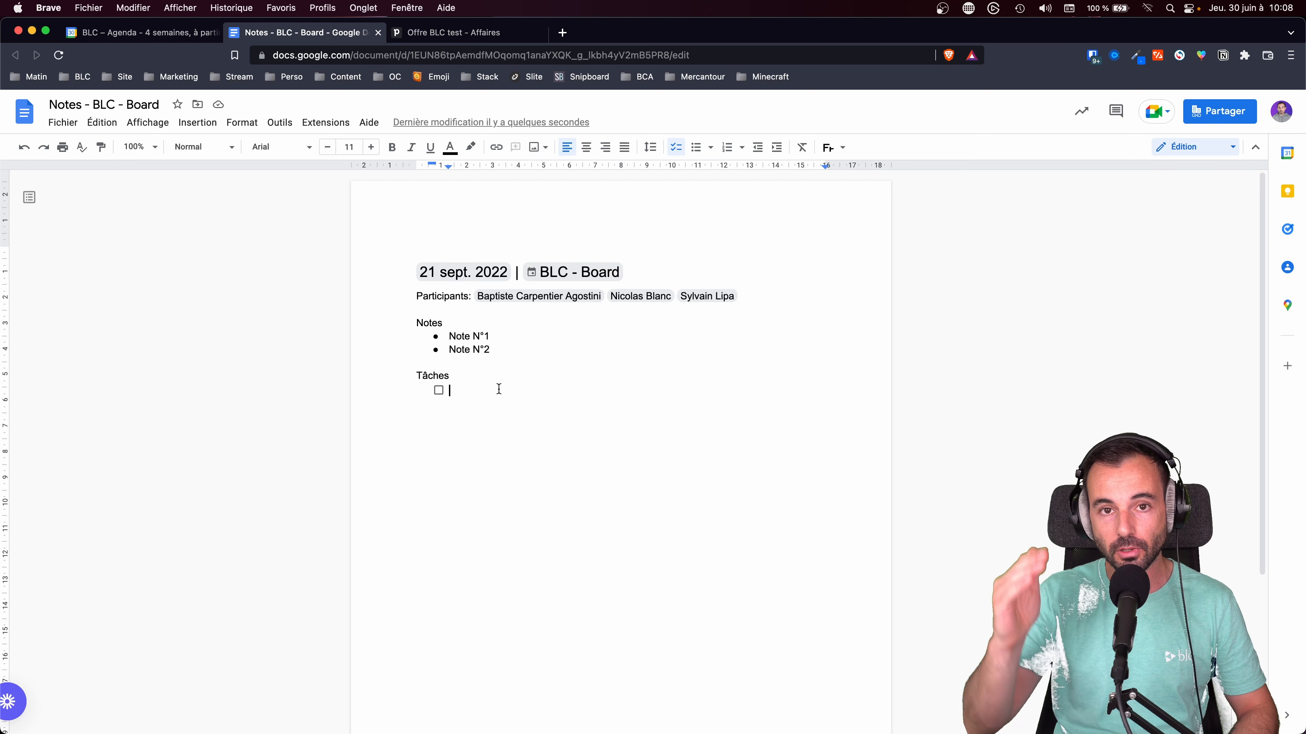
type("Faire ceci ")
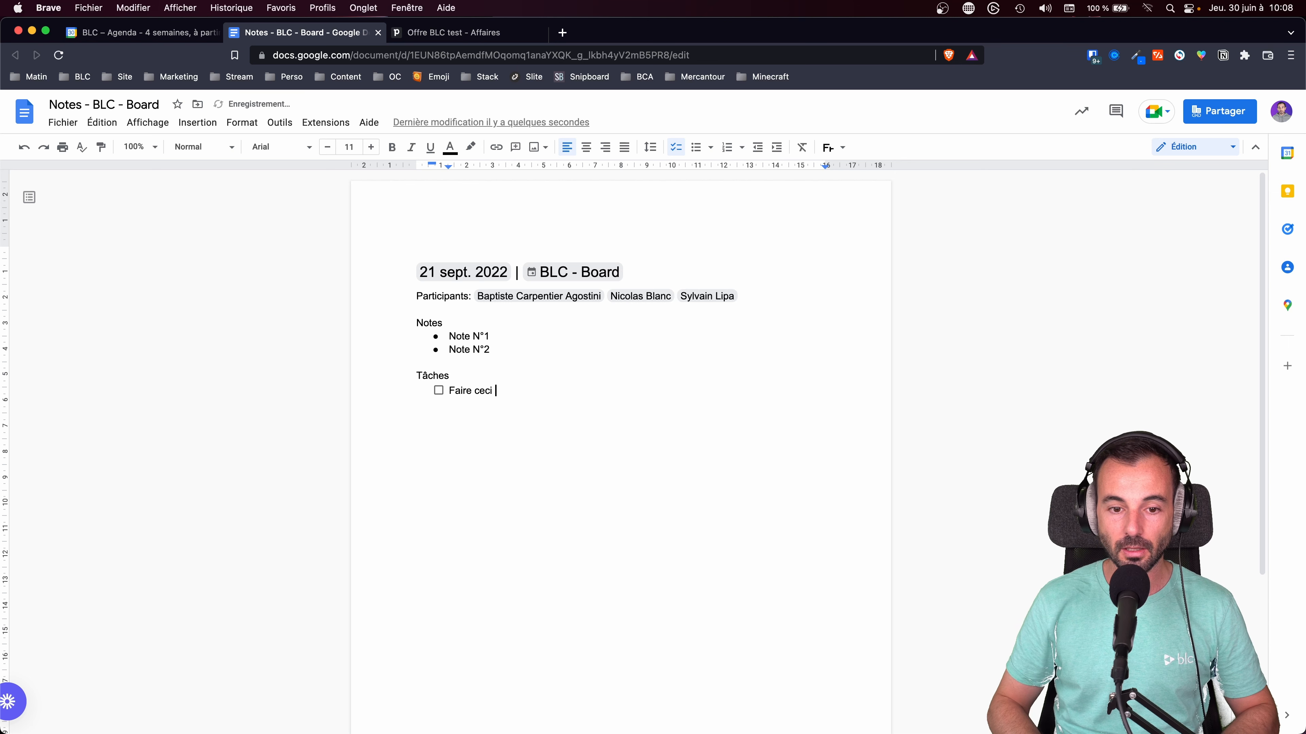
type("@nic")
key("Return")
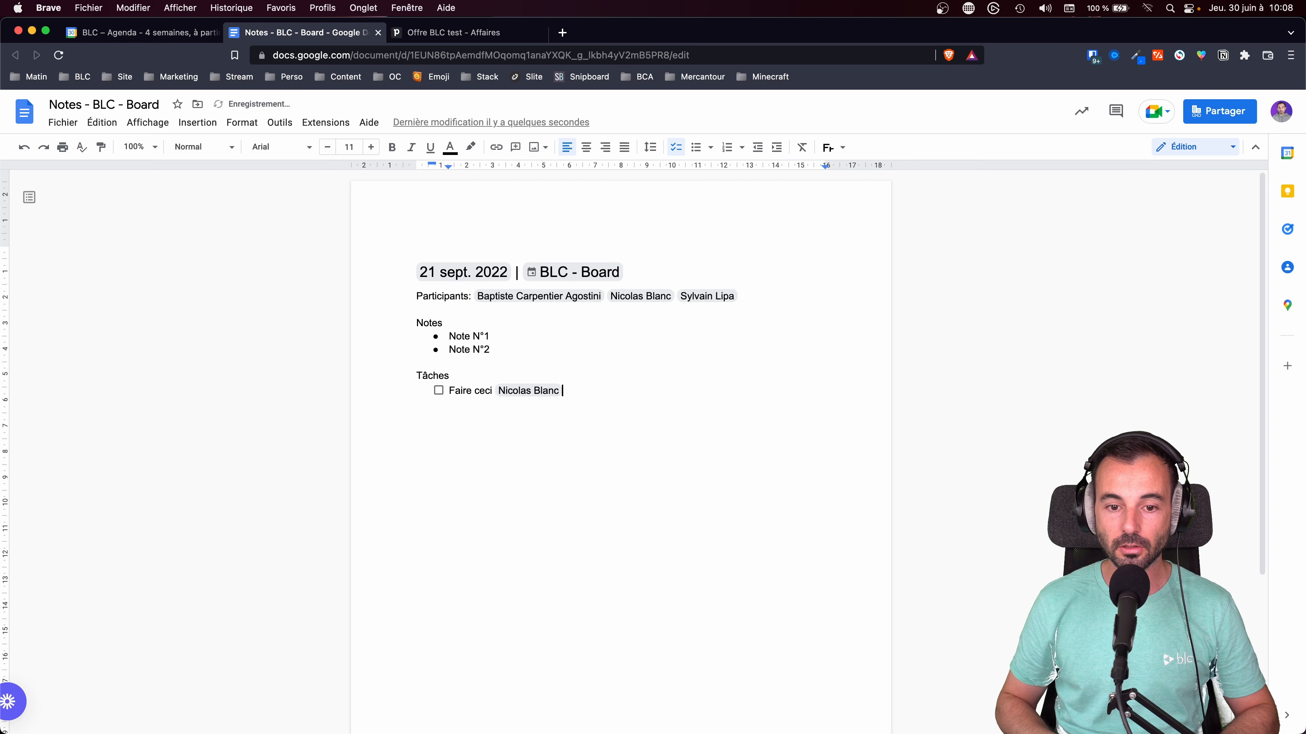
type("@demain")
key("Return")
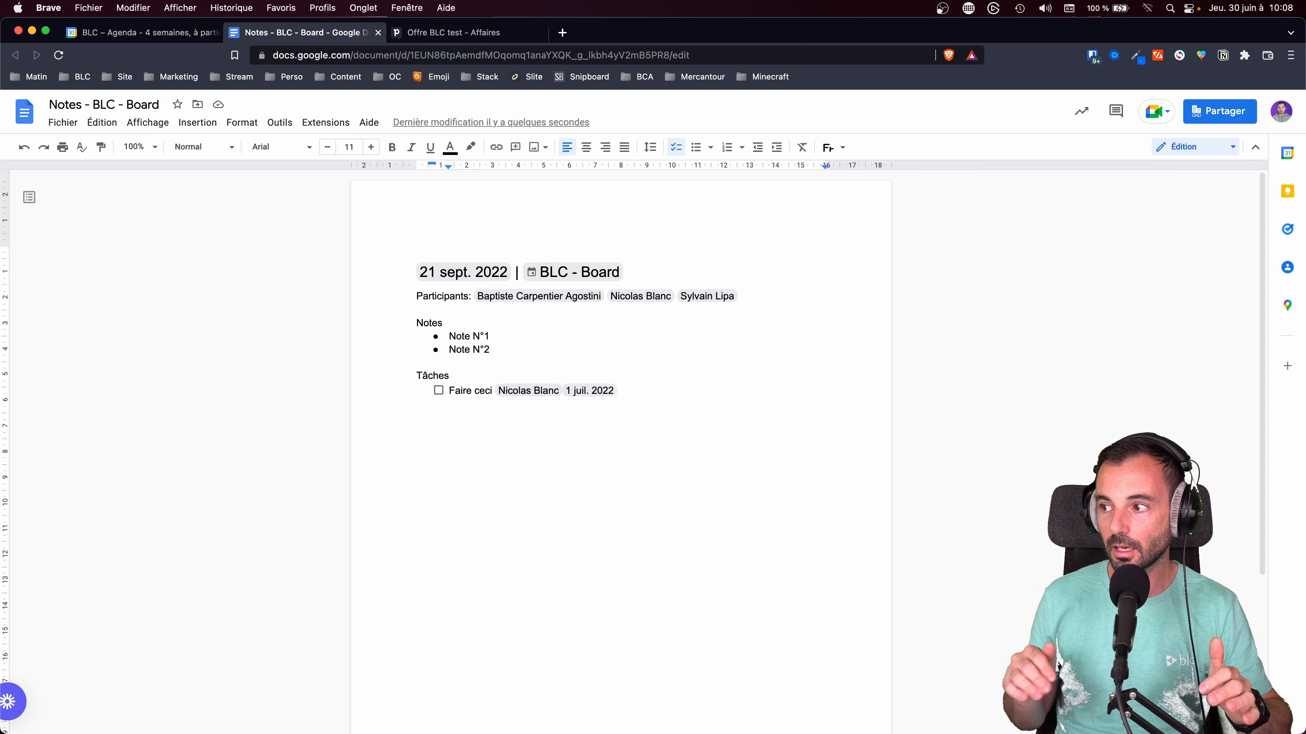
Add a second task "Faire cela", mentioning the third participant and inserting the date 13/02/22.
key("Return")
type("Faire cela @")
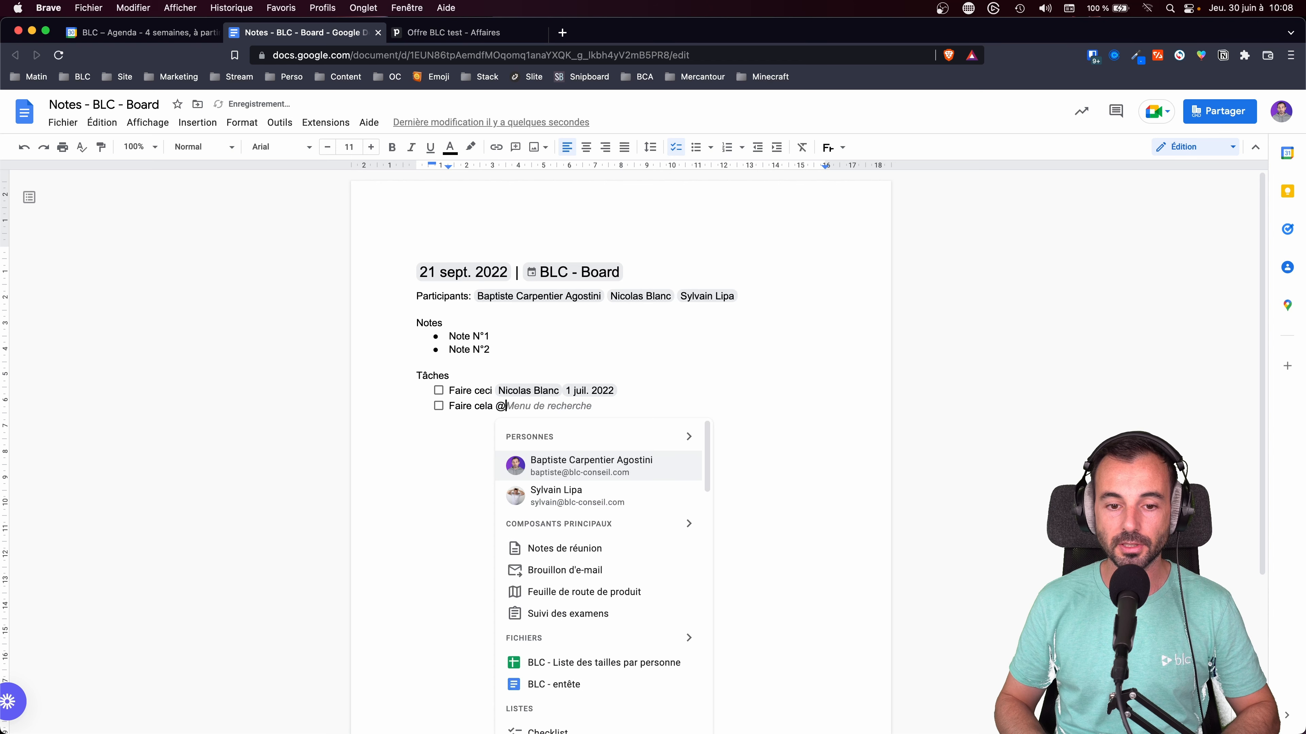
type("s")
key("Return")
type("@13")
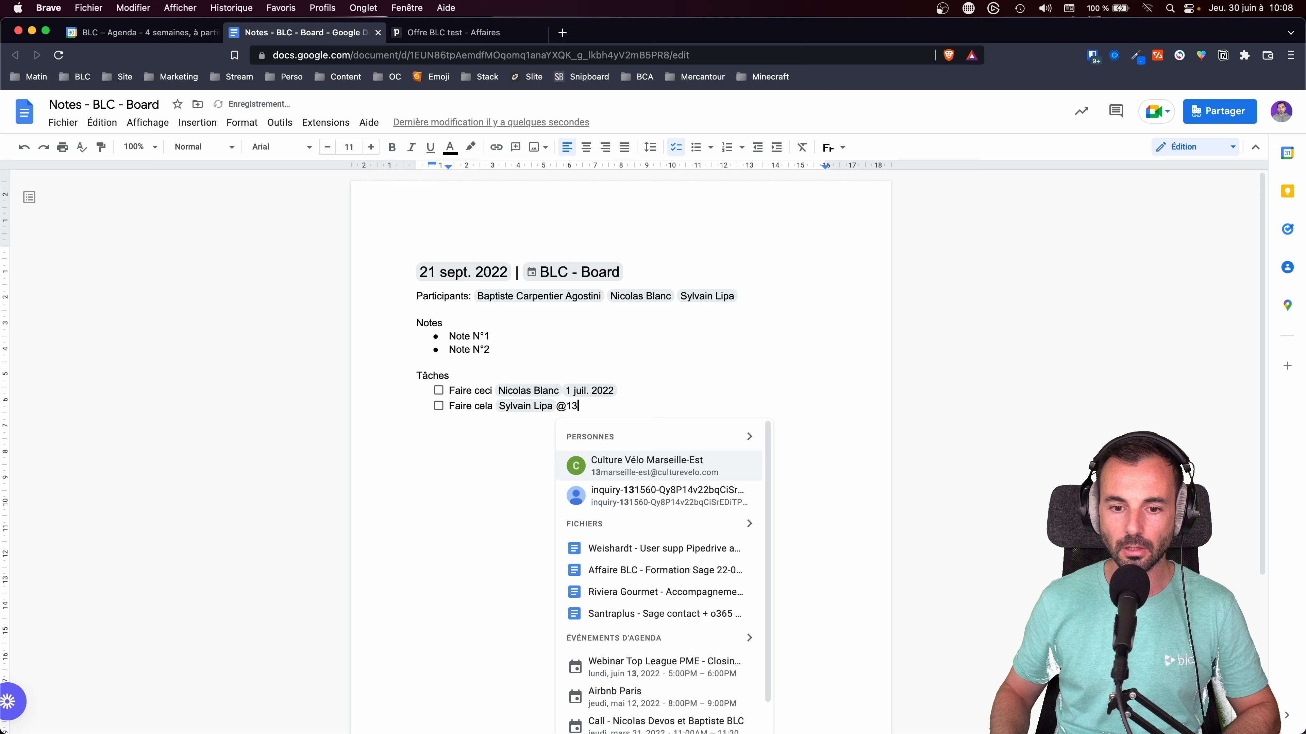
type("/02")
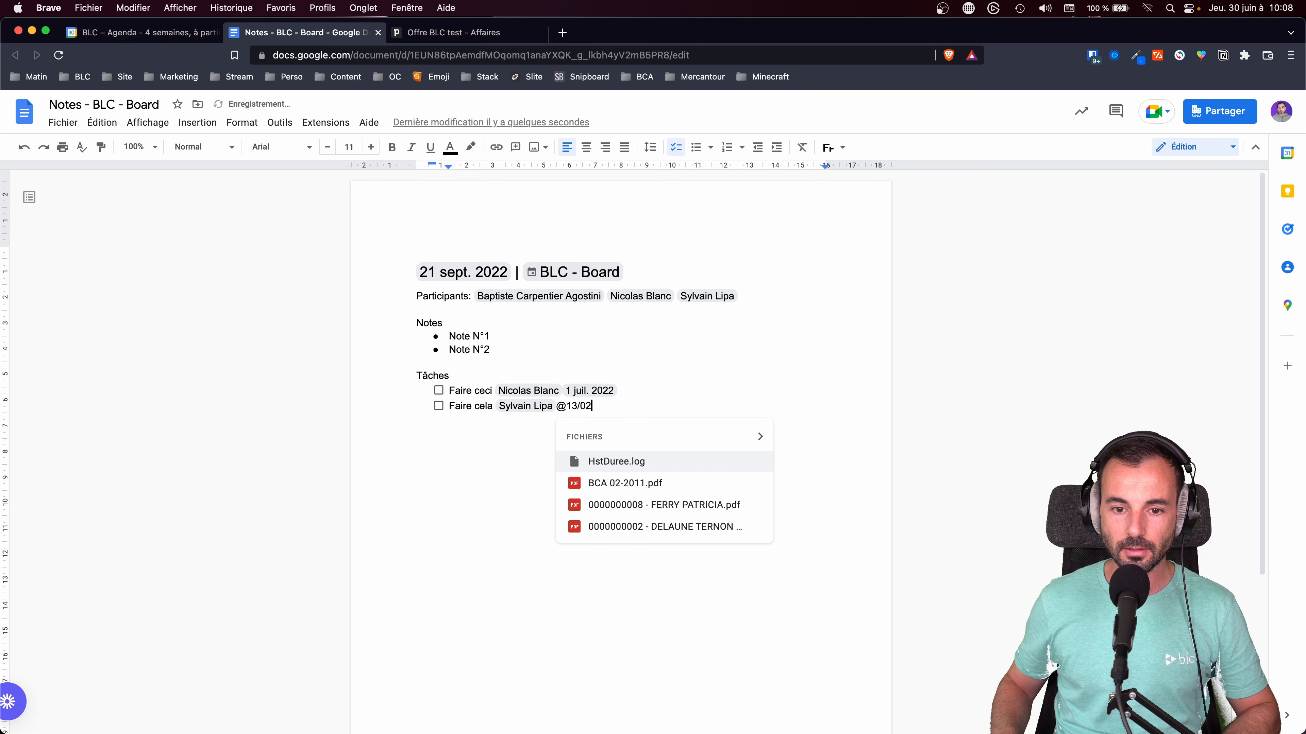
type("/22")
key("Return")
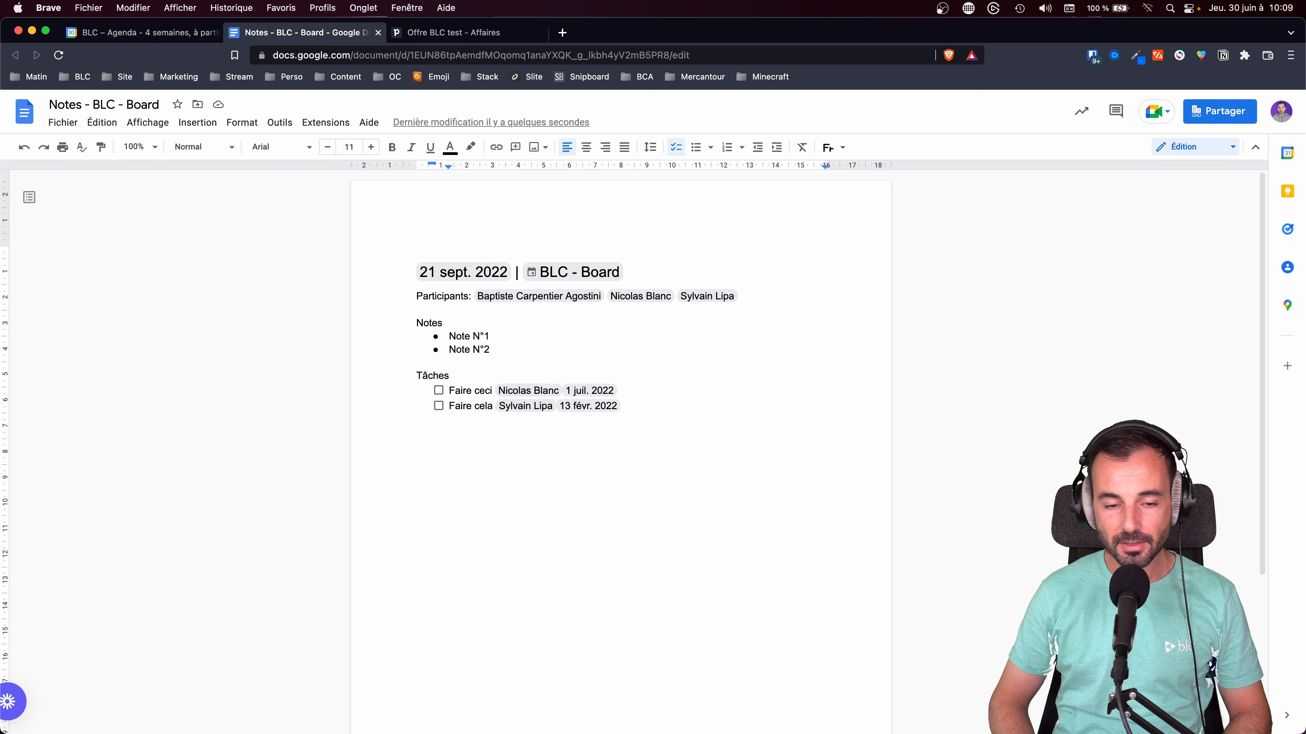
End the task list and insert an e-mail draft block (Brouillon d'e-mail) below it.
key("Return")
key("Return")
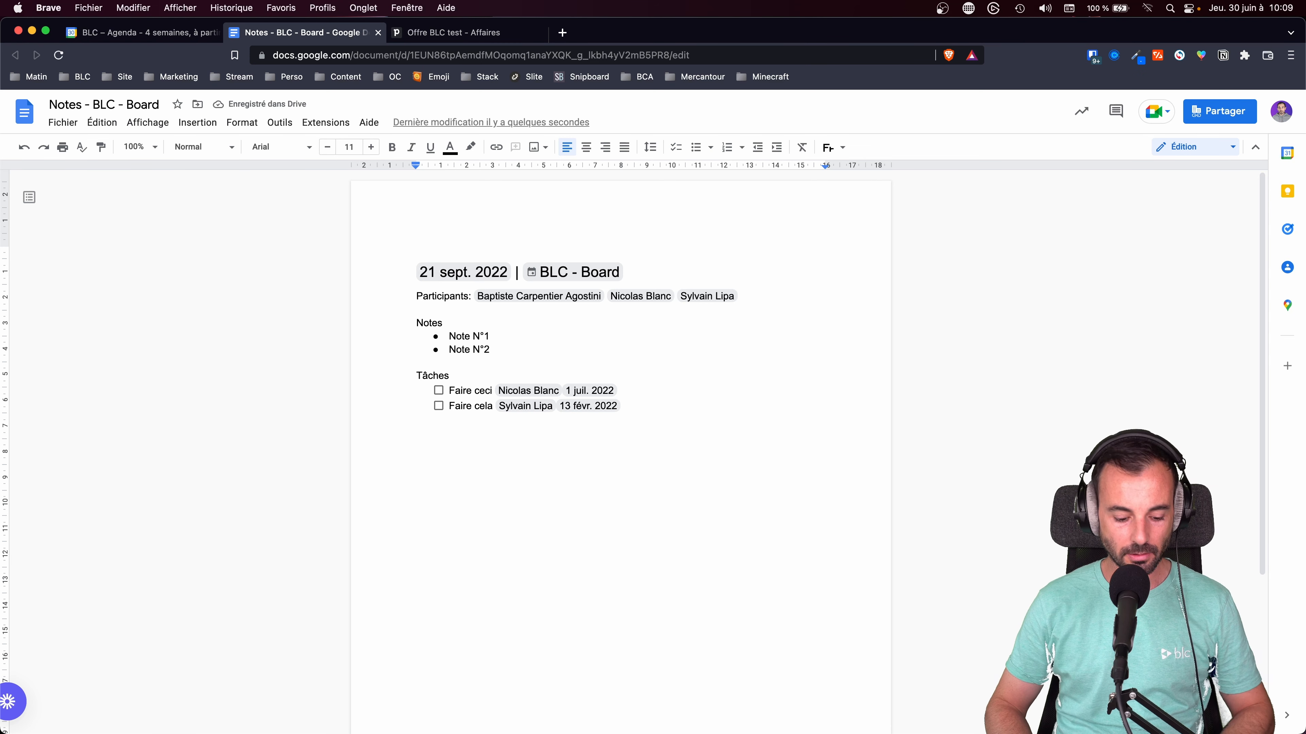
type("@")
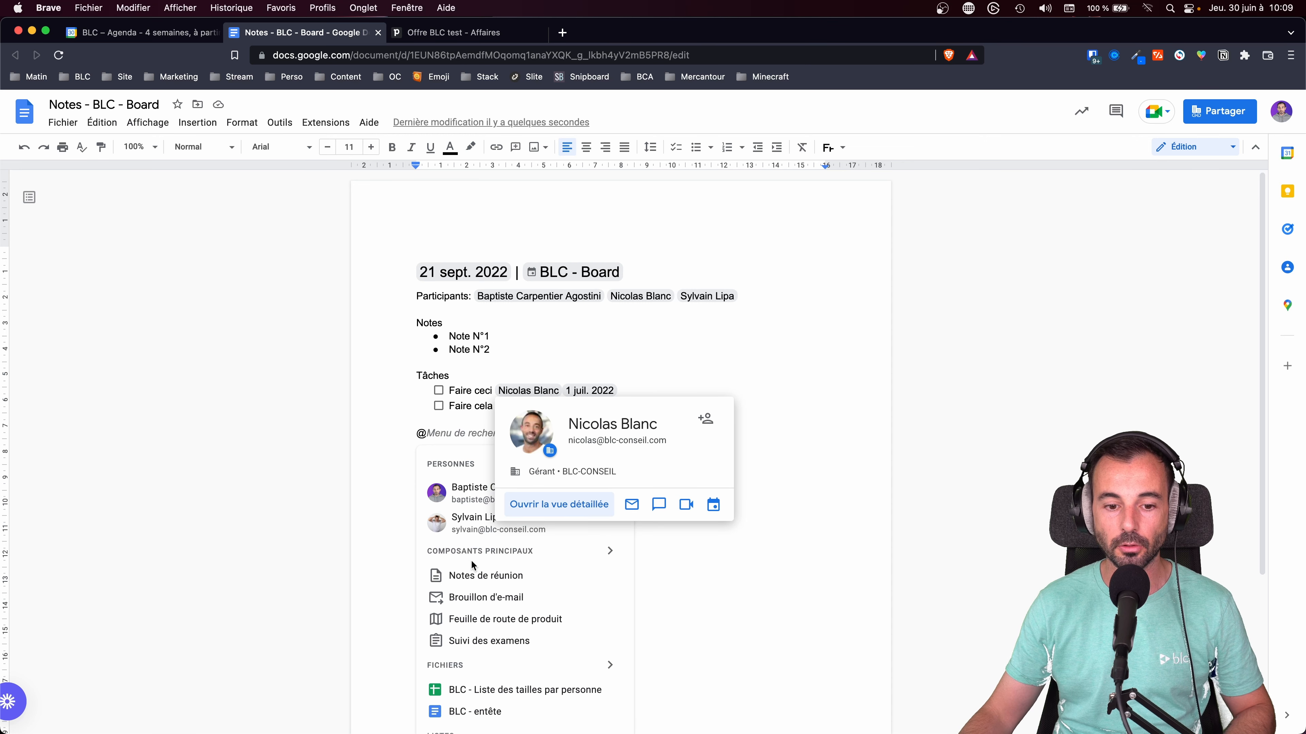
left_click(479, 598)
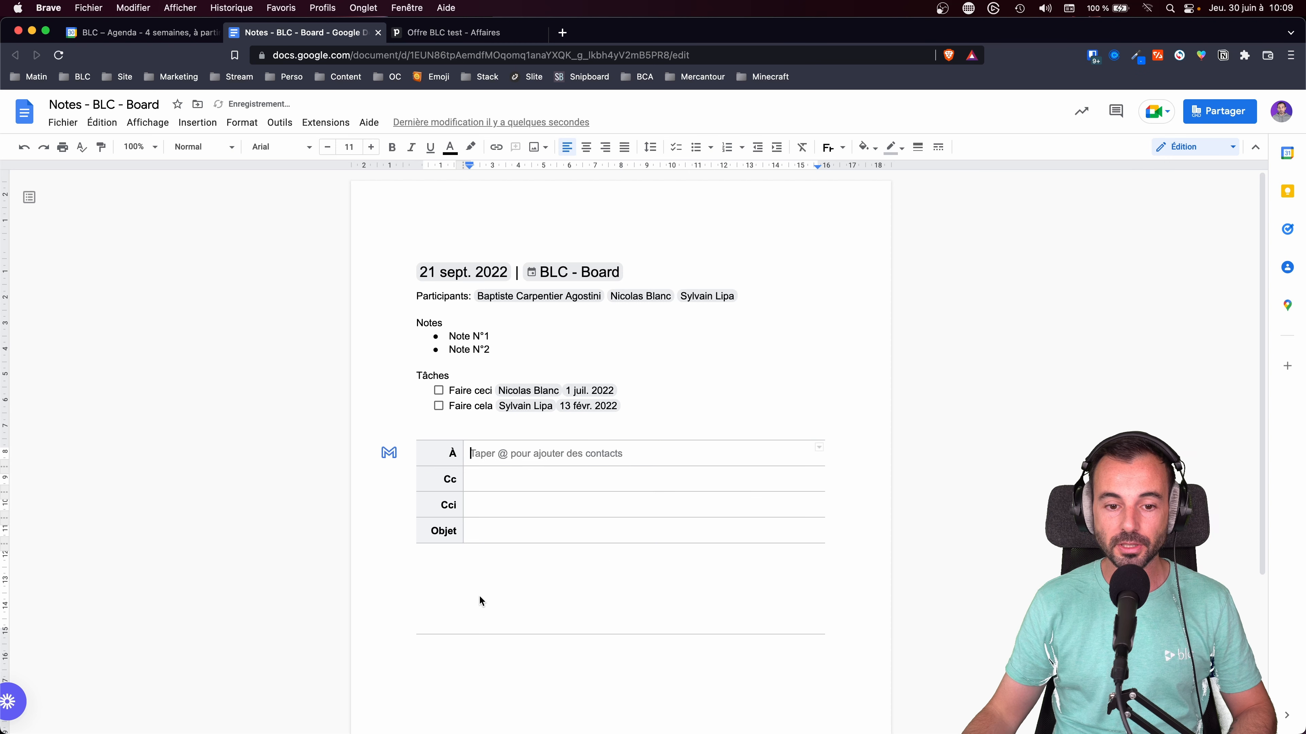
Write "Bonjour Machin," and "Voici un" on separate lines in the draft's message body.
left_click(483, 554)
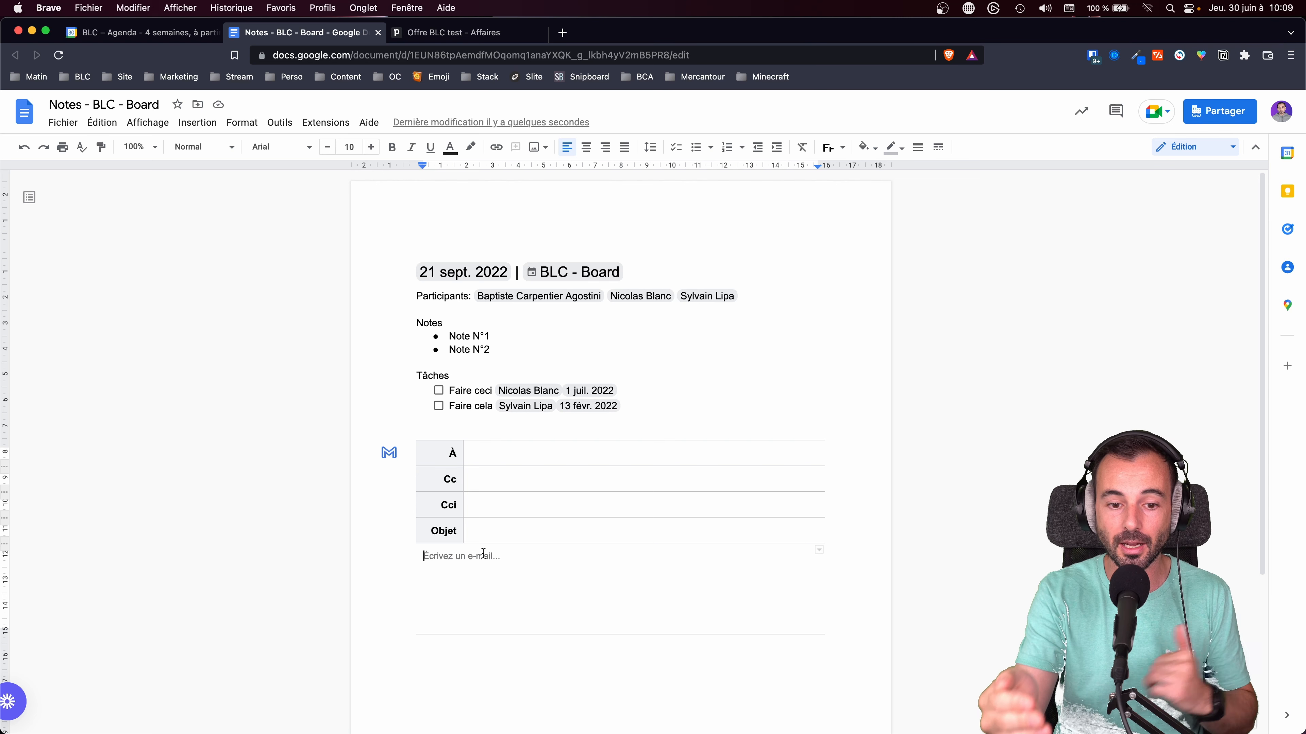
type("our ")
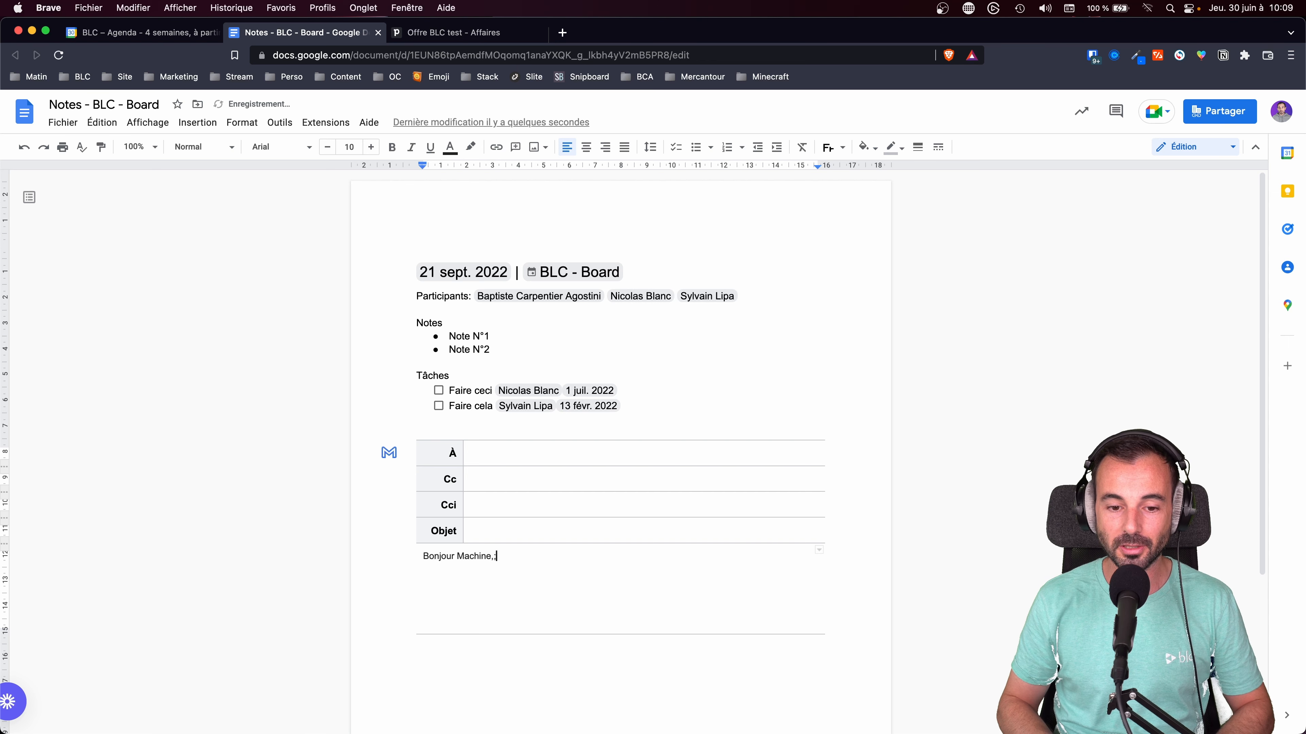
type("Machin,")
key("Return")
type("Voici un")
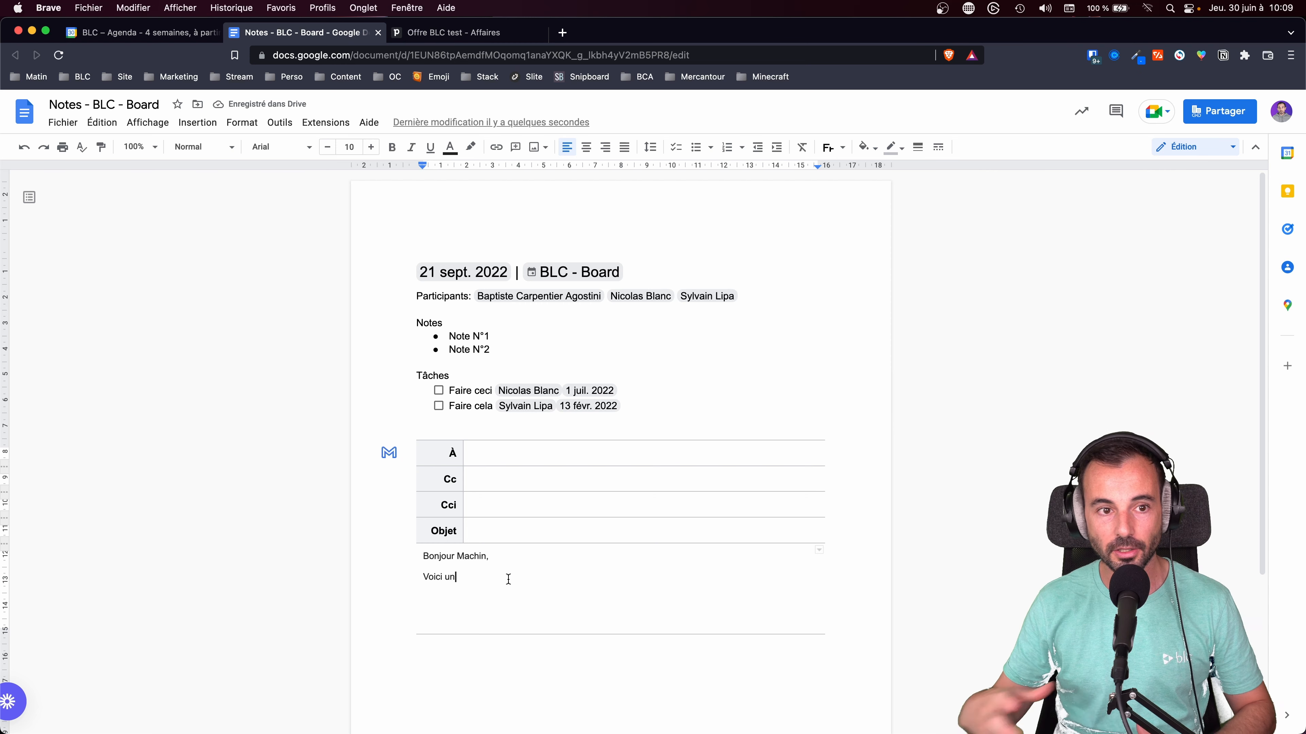
Add the third participant as the draft's recipient and set the subject to "Suite réunion".
left_click(491, 455)
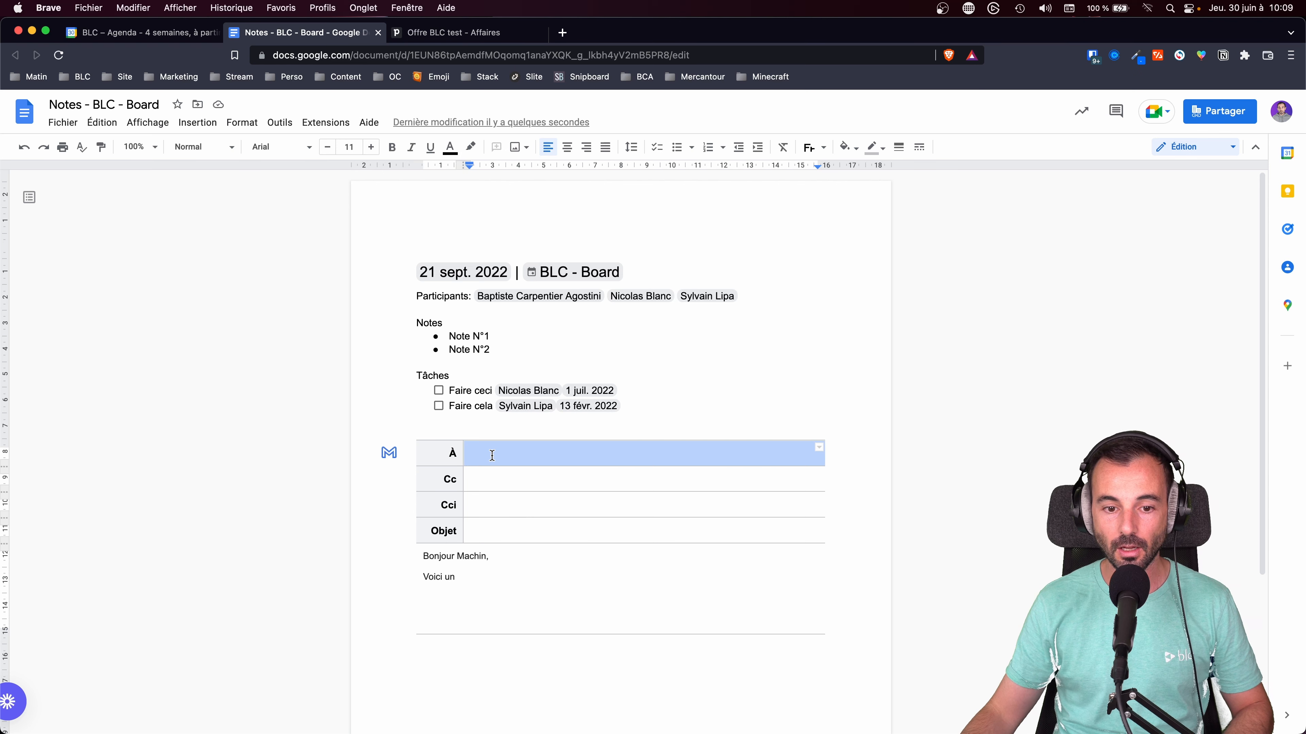
left_click(492, 455)
type("@")
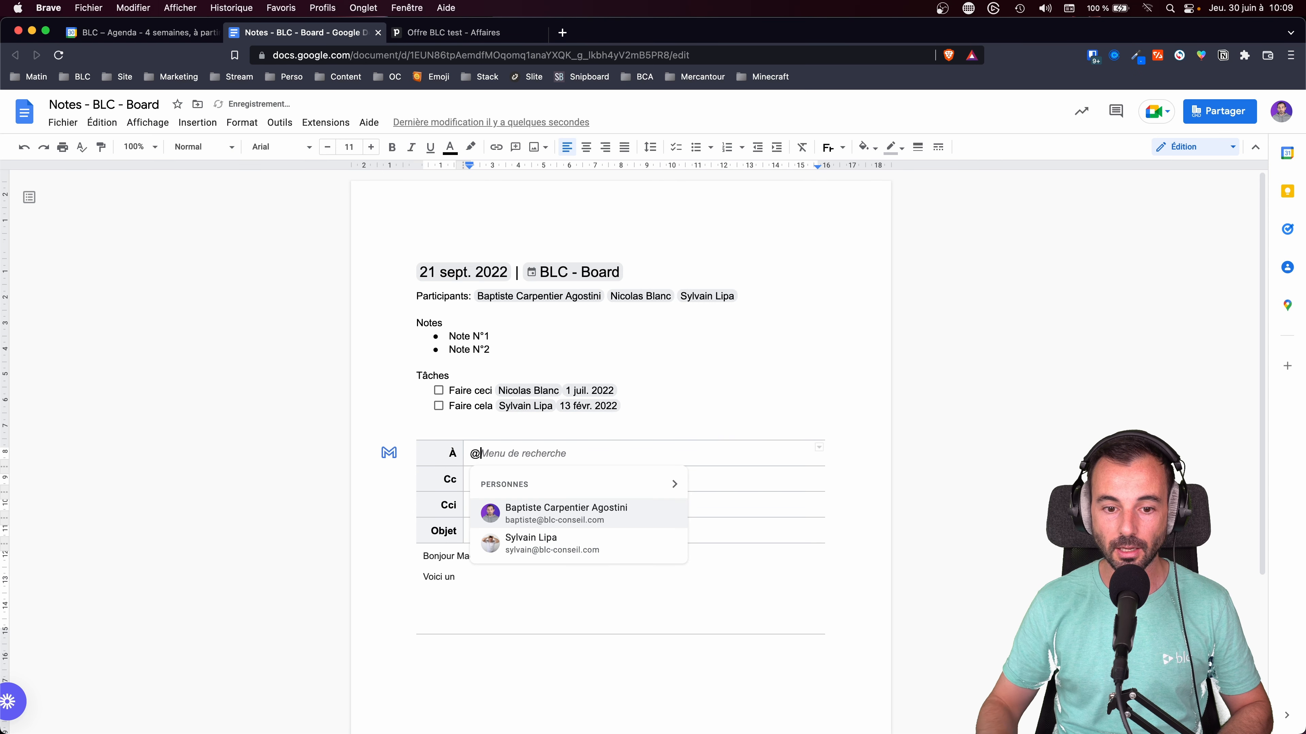
left_click(532, 543)
left_click(507, 485)
left_click(506, 509)
left_click(502, 534)
type("Suite réunion")
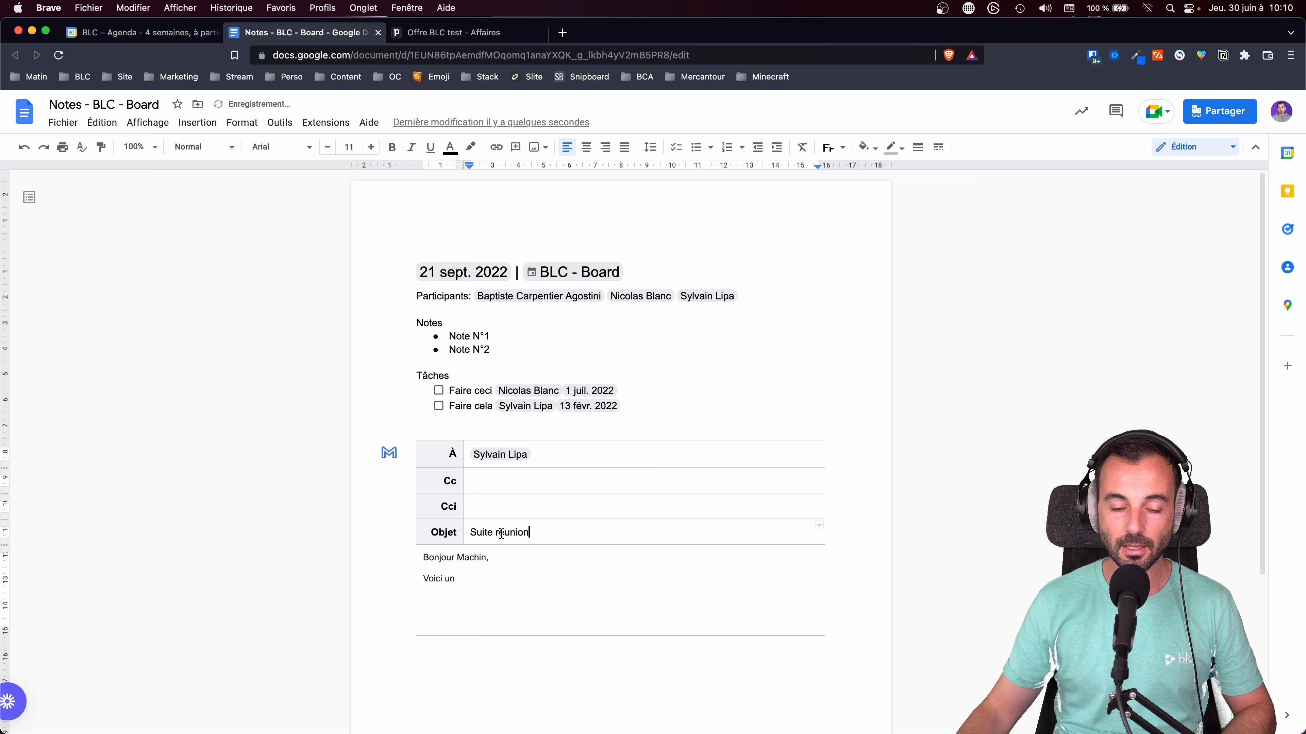
Preview the e-mail draft in Gmail and discard the message window.
left_click(539, 591)
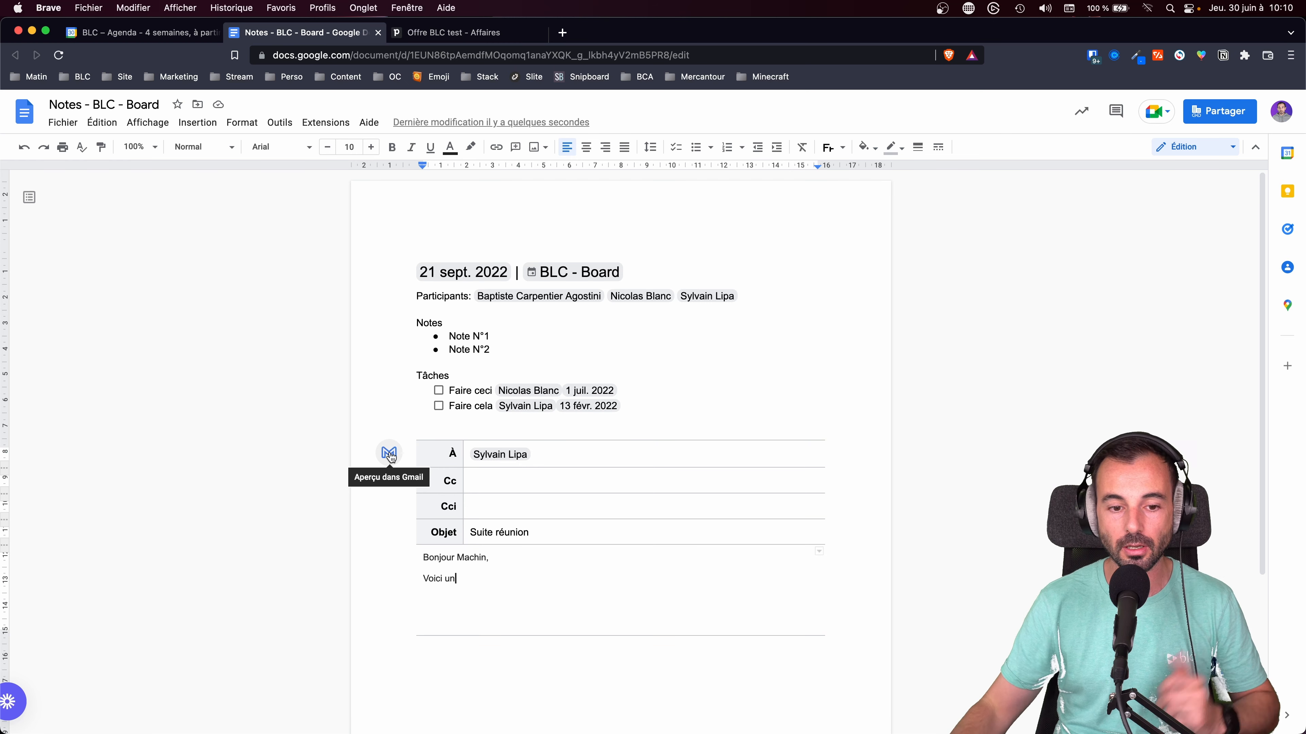
left_click(389, 453)
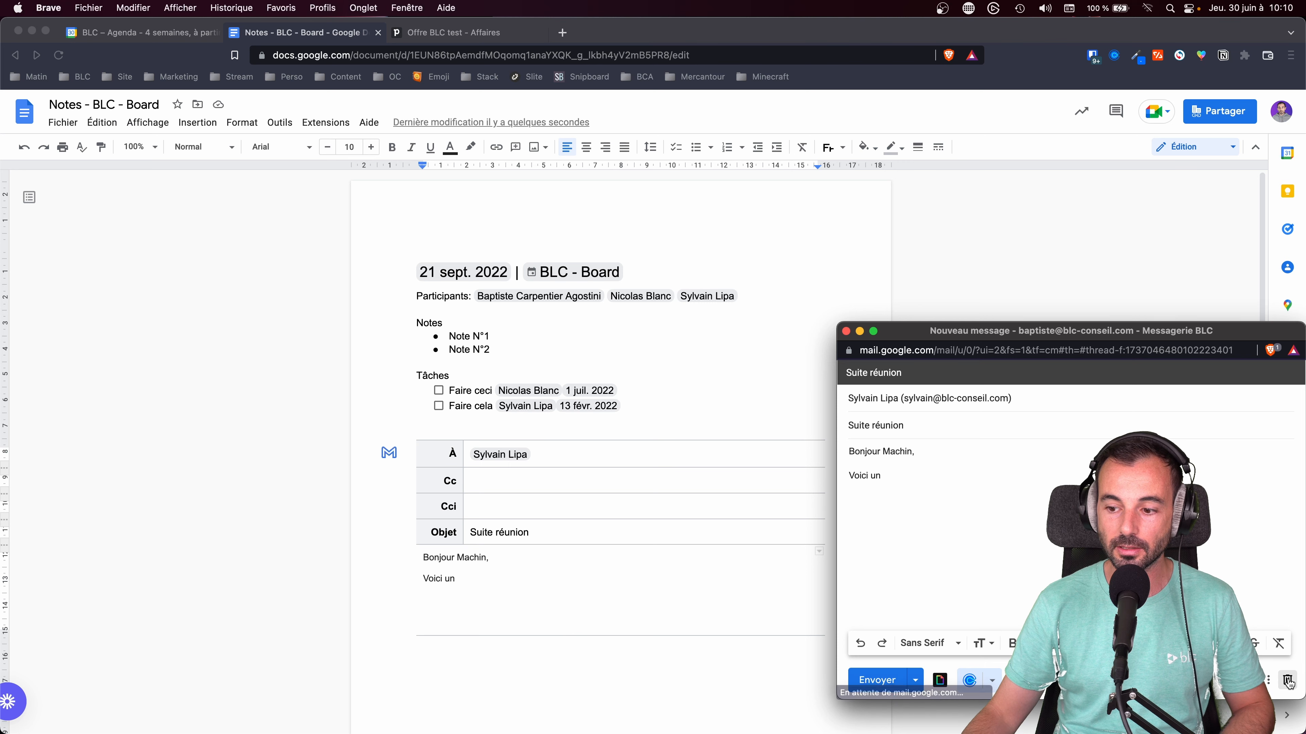
left_click(1185, 452)
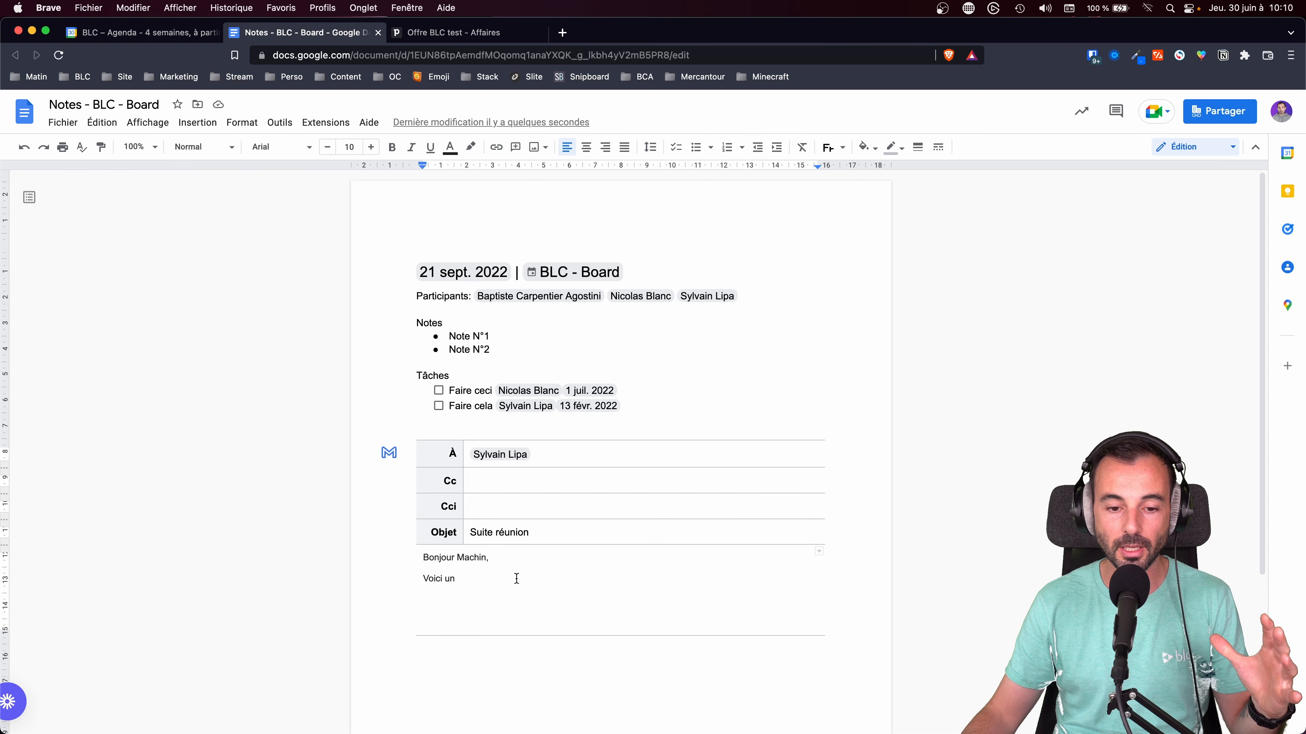
Insert a product roadmap block (Feuille de route de produit) below the e-mail draft.
left_click(423, 639)
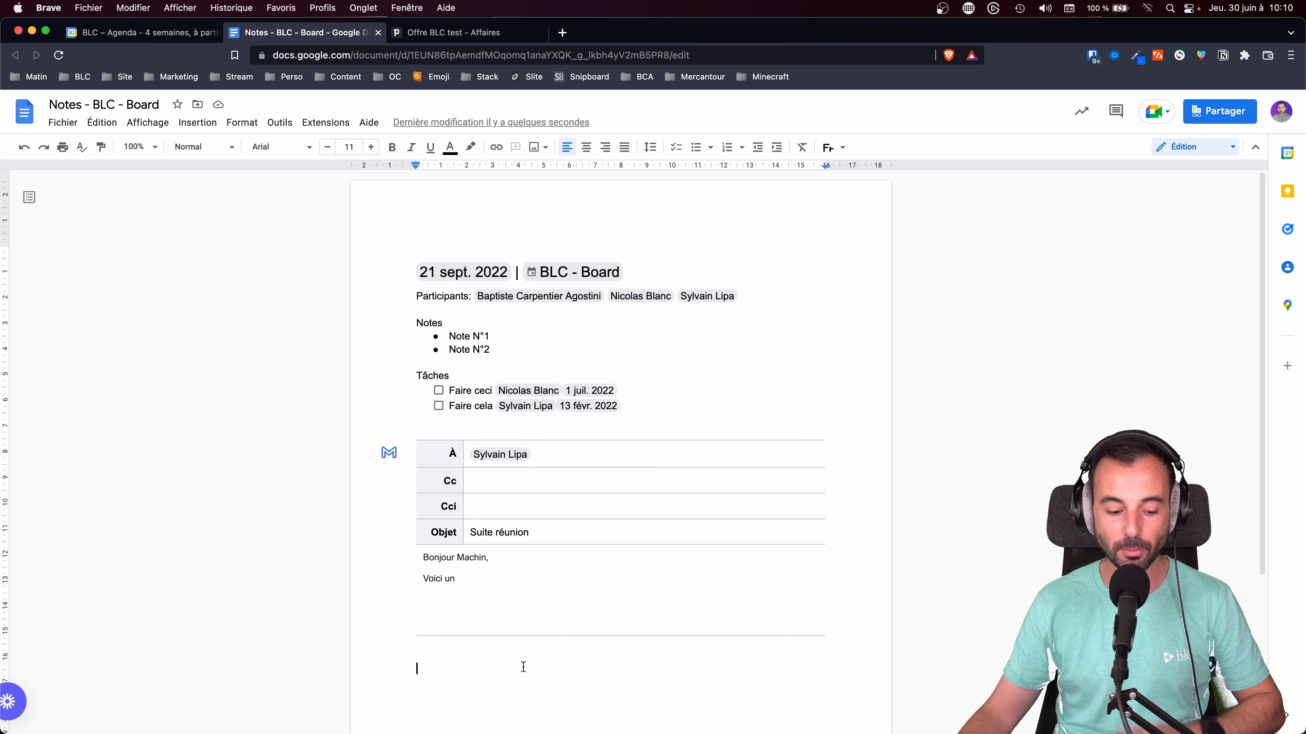
type("@")
scroll(545, 663, "down", 5)
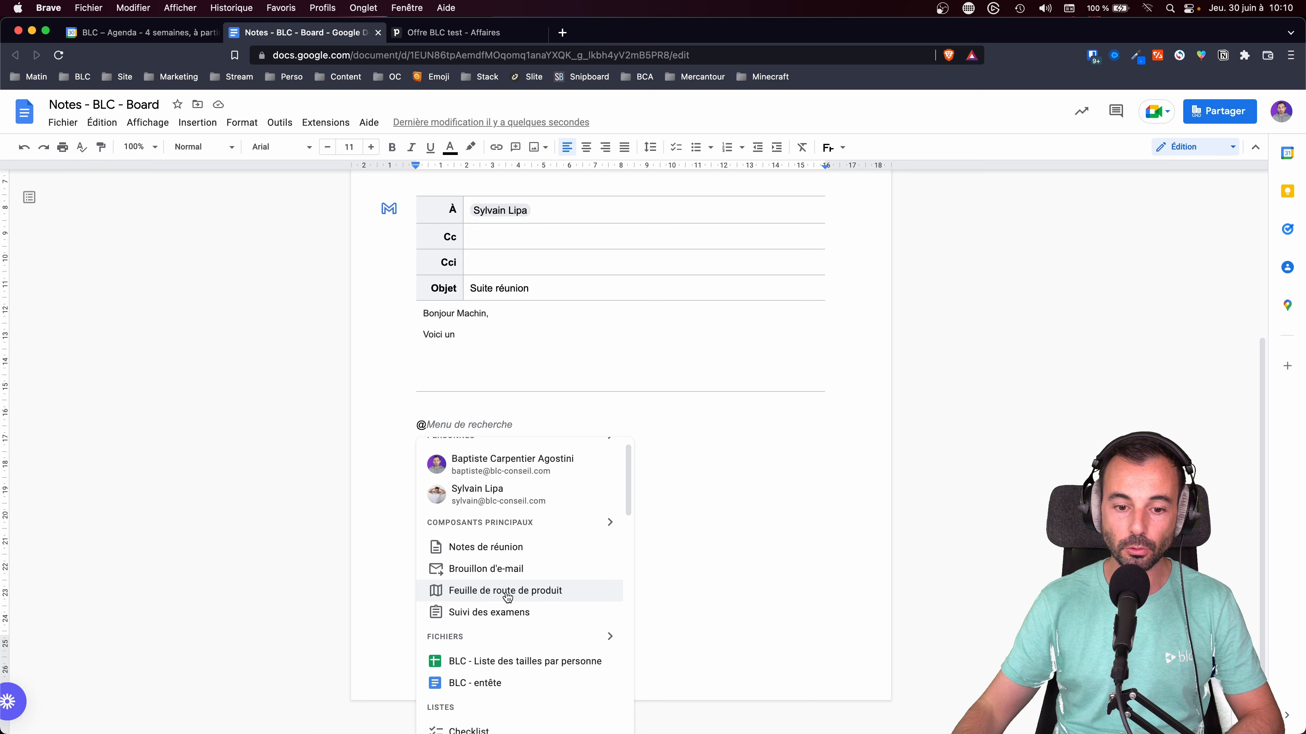
left_click(507, 594)
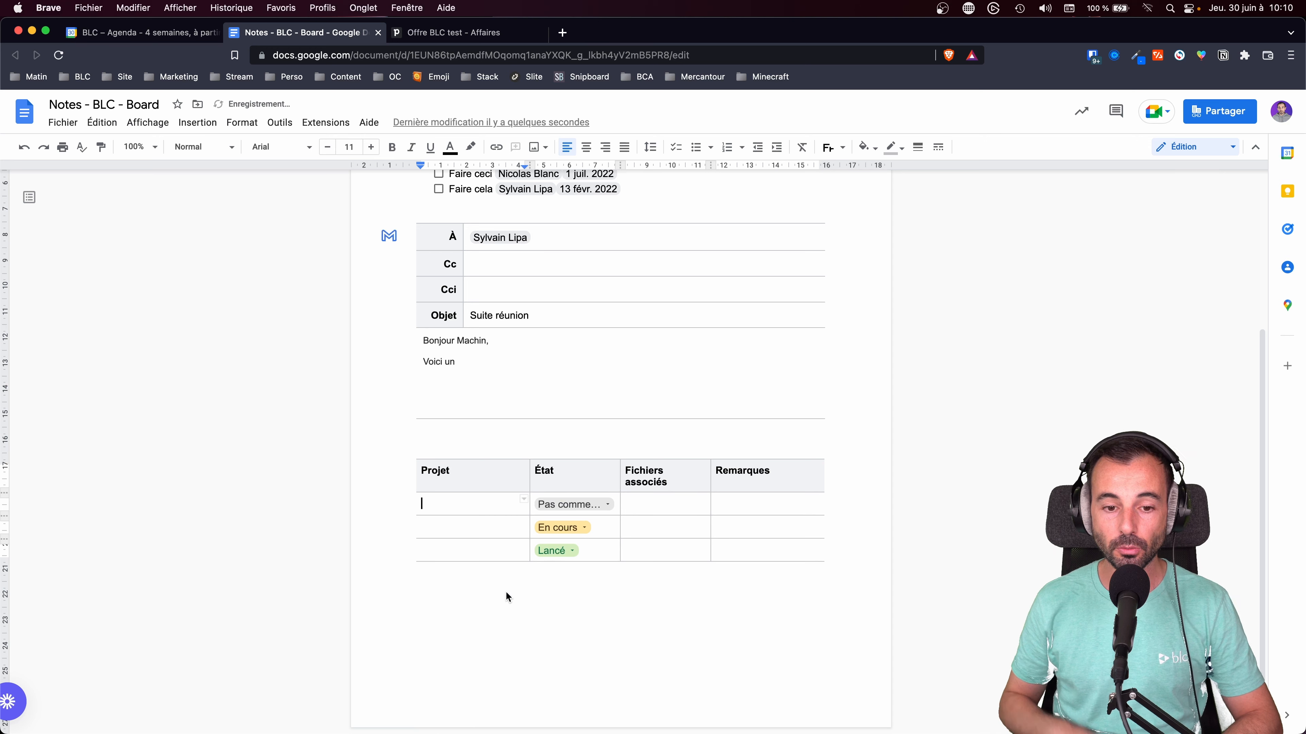
Rename the roadmap table's "Projet" column header as "Fonctionnalité".
double_click(461, 470)
type(">Fo")
key("BackSpace")
key("BackSpace")
key("BackSpace")
type("Fonctionnalité")
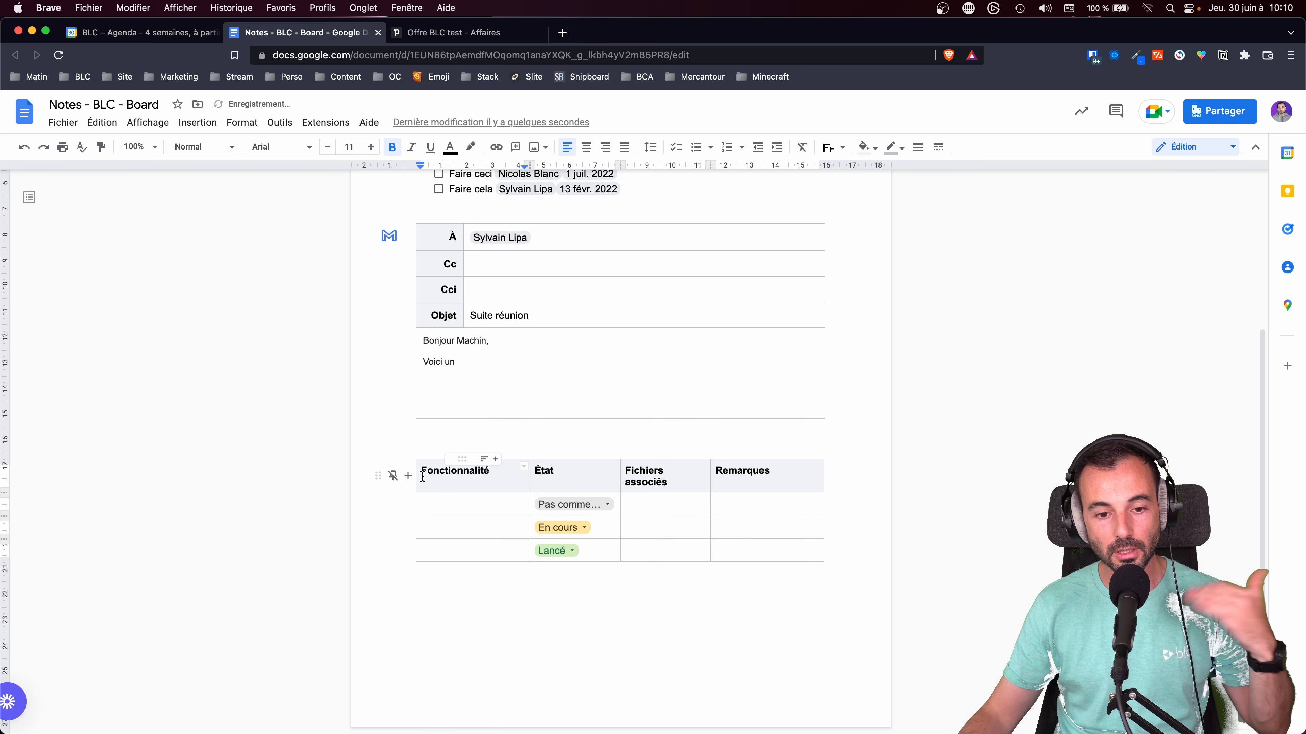
Enter "Pouvoir envoyer devis" as the feature in the roadmap table's first row.
left_click(442, 504)
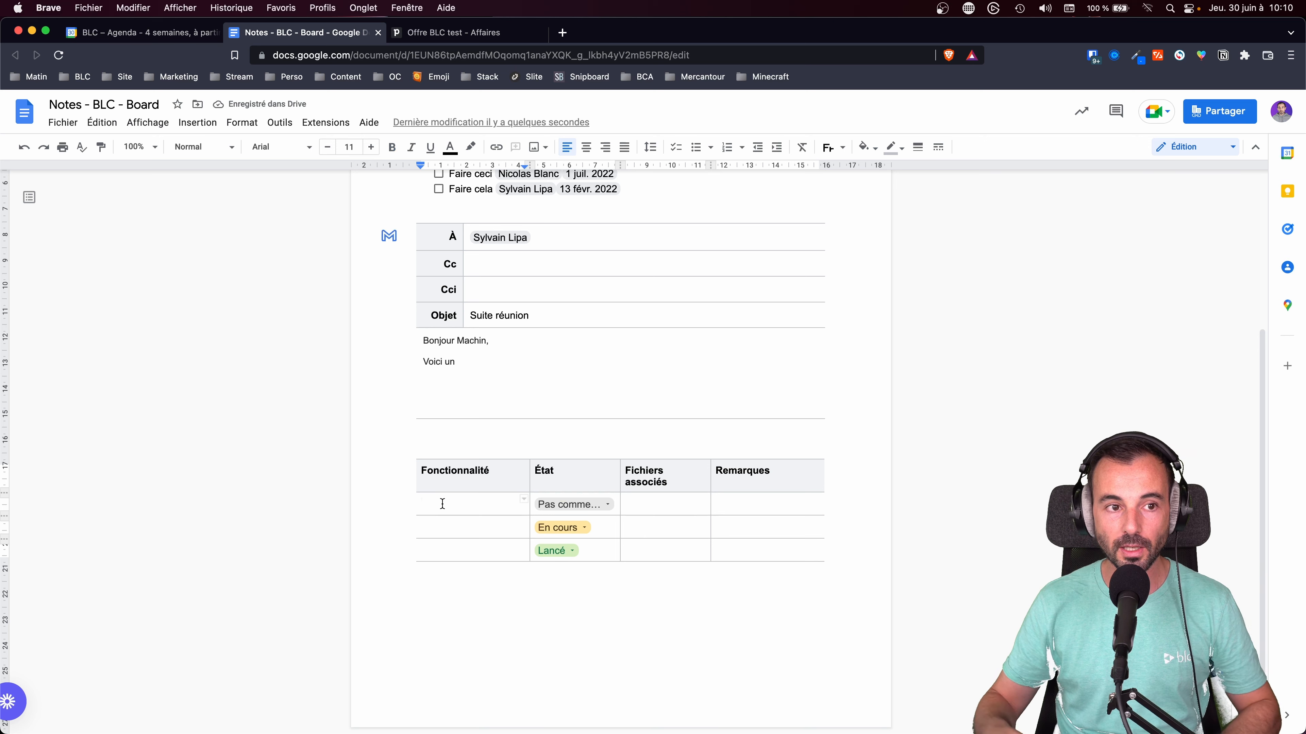
type("Pouvoir envo")
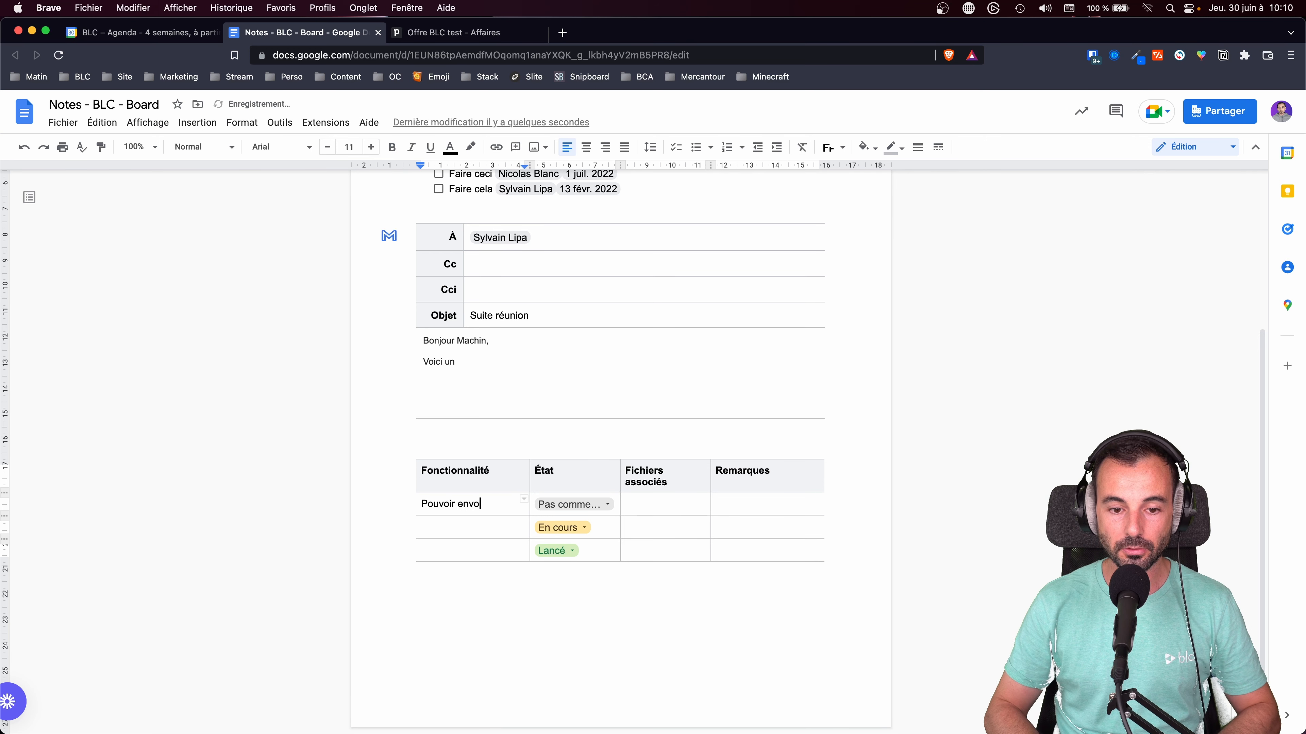
type("yer devis")
Rename the first-row État dropdown options, in order, as "Spécifique", "Pas possible" and "Natif".
left_click(569, 504)
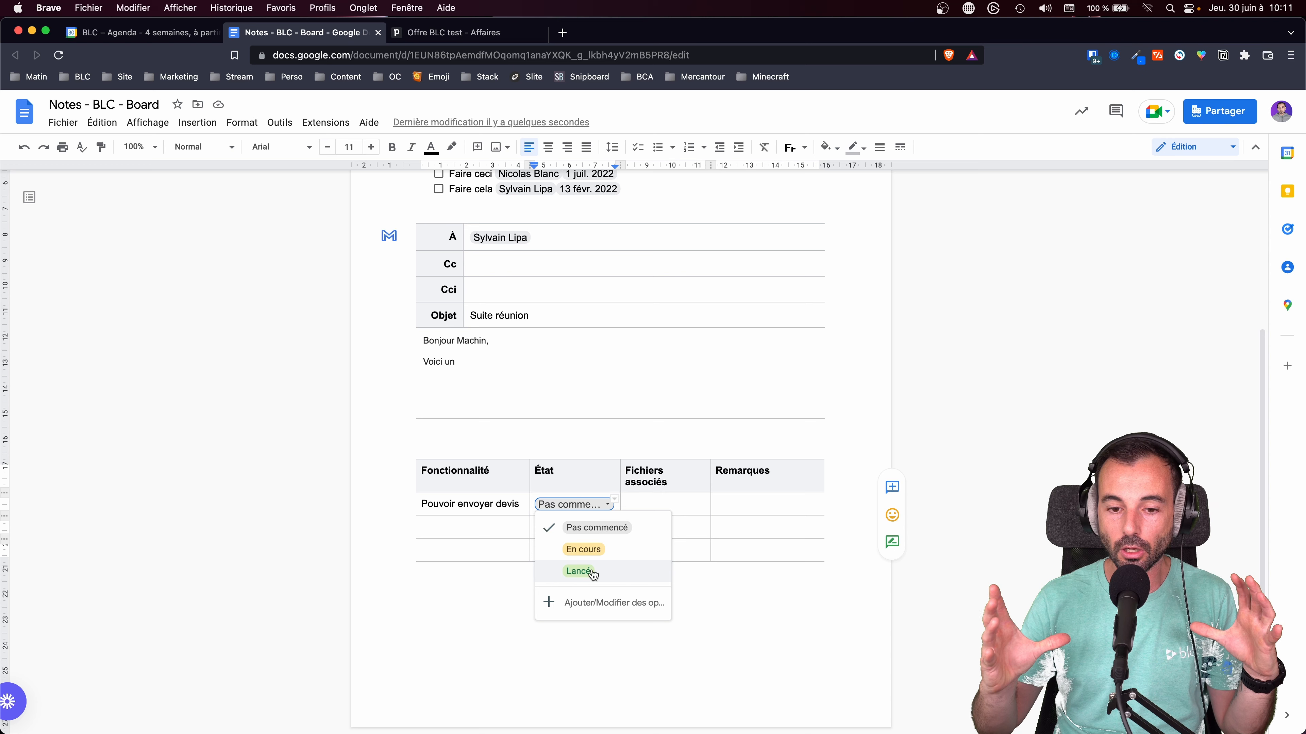
left_click(604, 602)
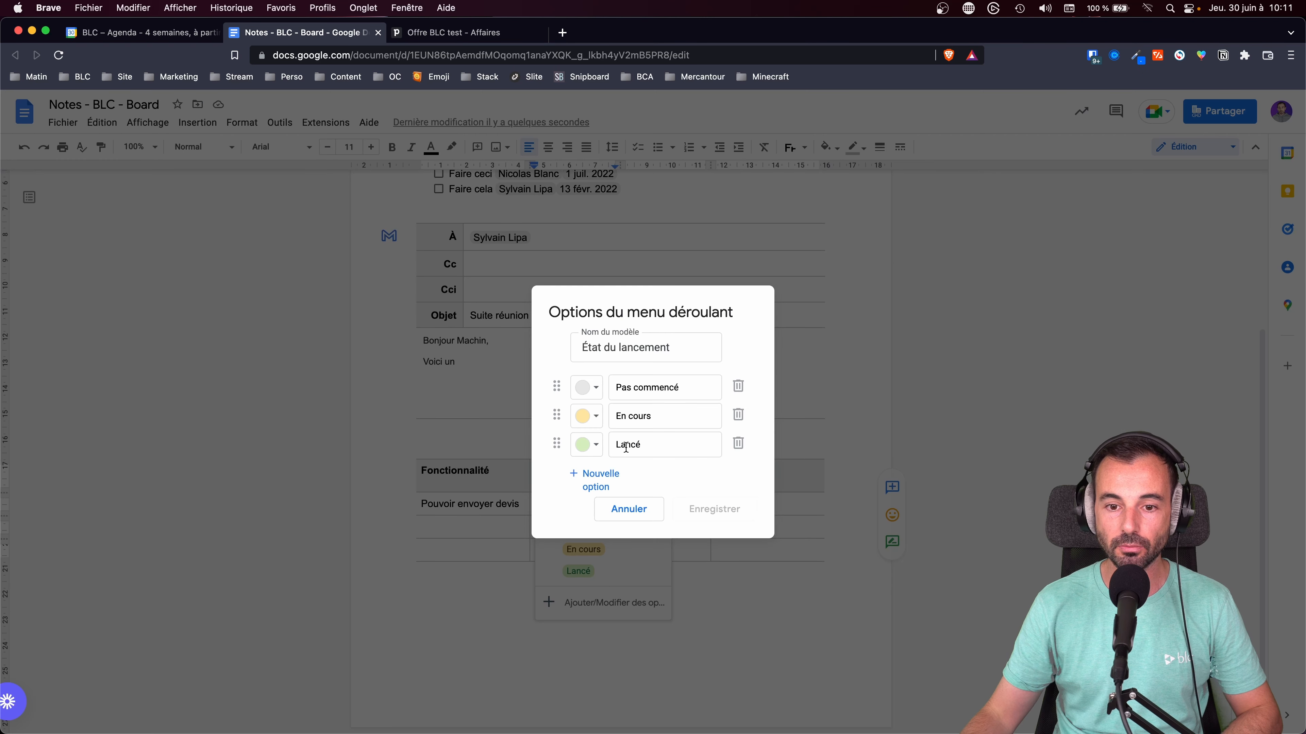
left_click_drag(690, 382, 608, 386)
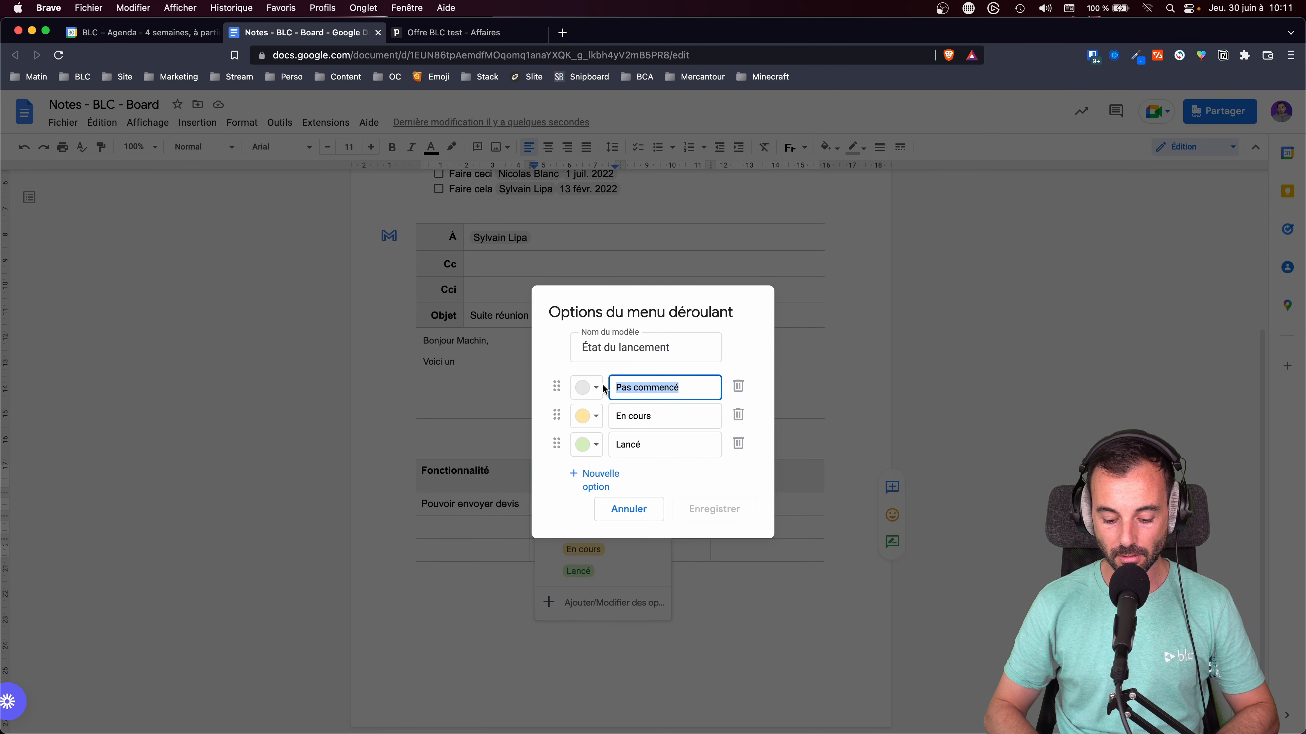
type("Sp")
key("BackSpace")
key("BackSpace")
type("Spécifique")
key("Tab")
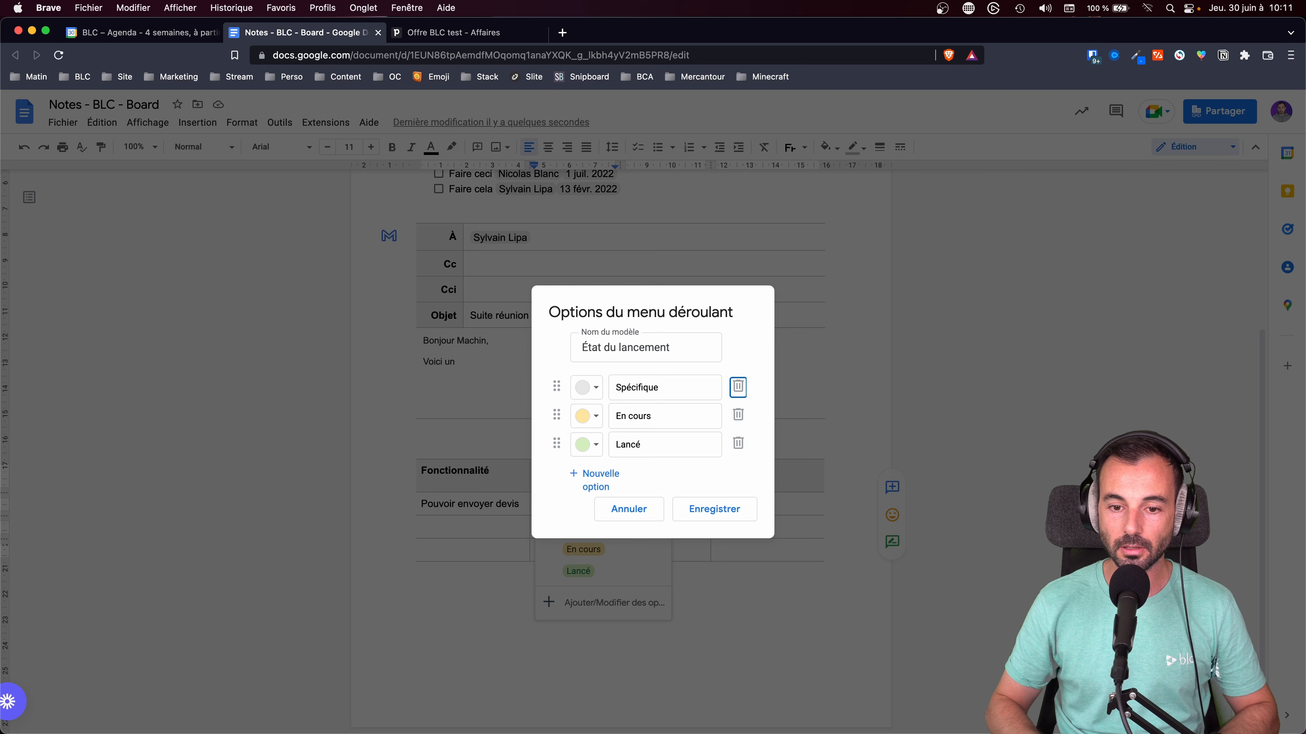
left_click_drag(644, 443, 612, 412)
type("Natif")
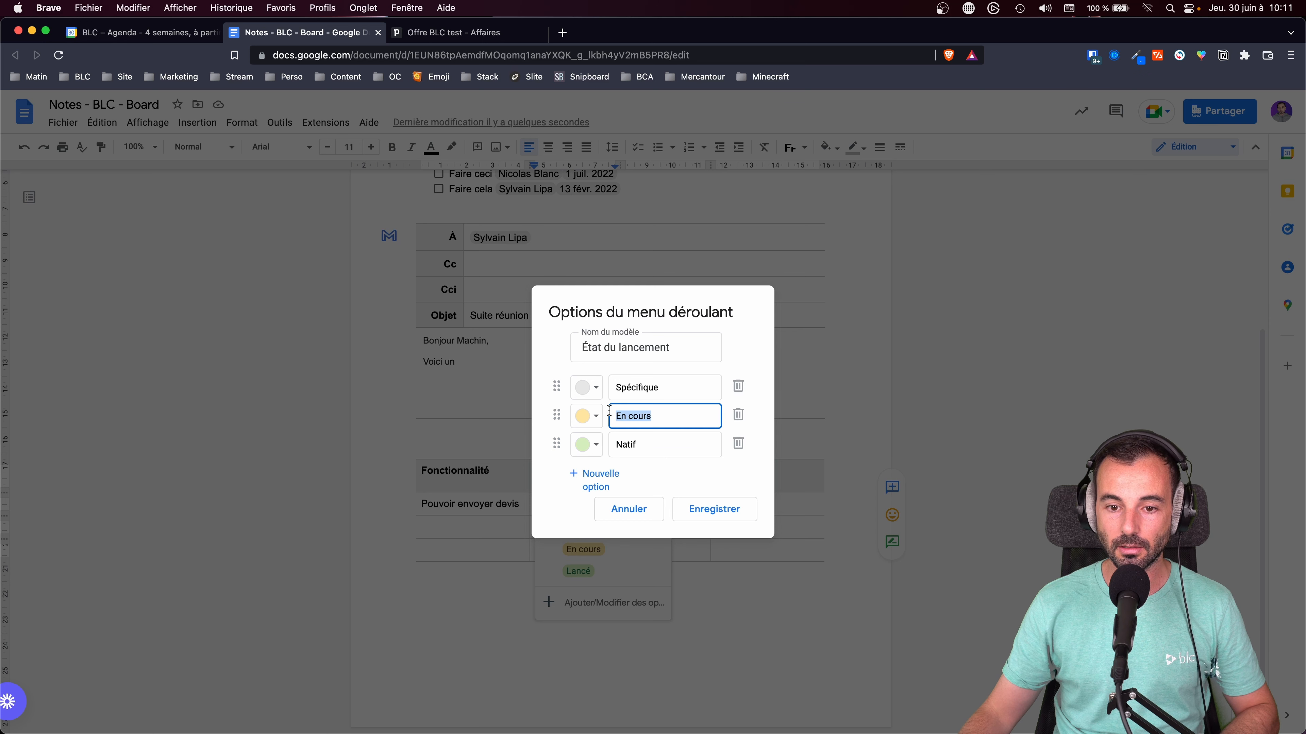
type("Pas possible")
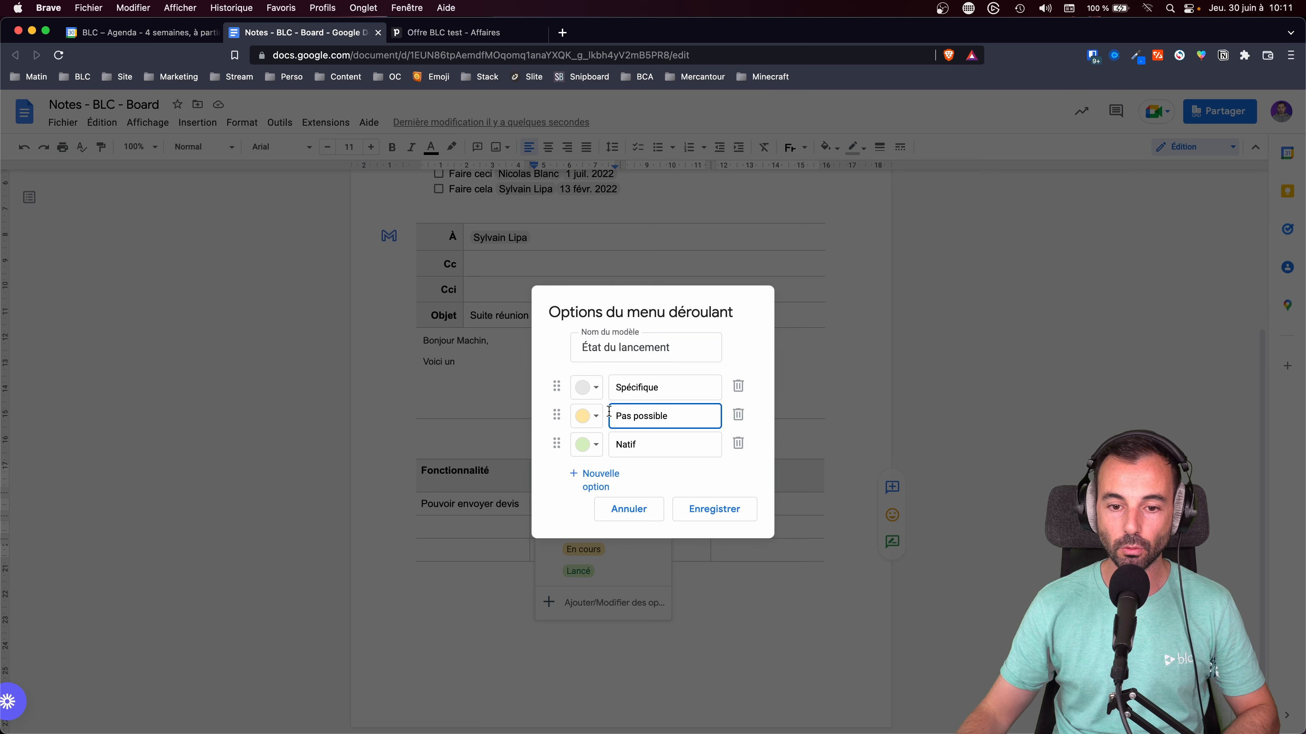
Colour the "Pas possible" option dark red and save the dropdown changes for this instance only.
left_click(586, 416)
left_click(616, 488)
left_click(695, 512)
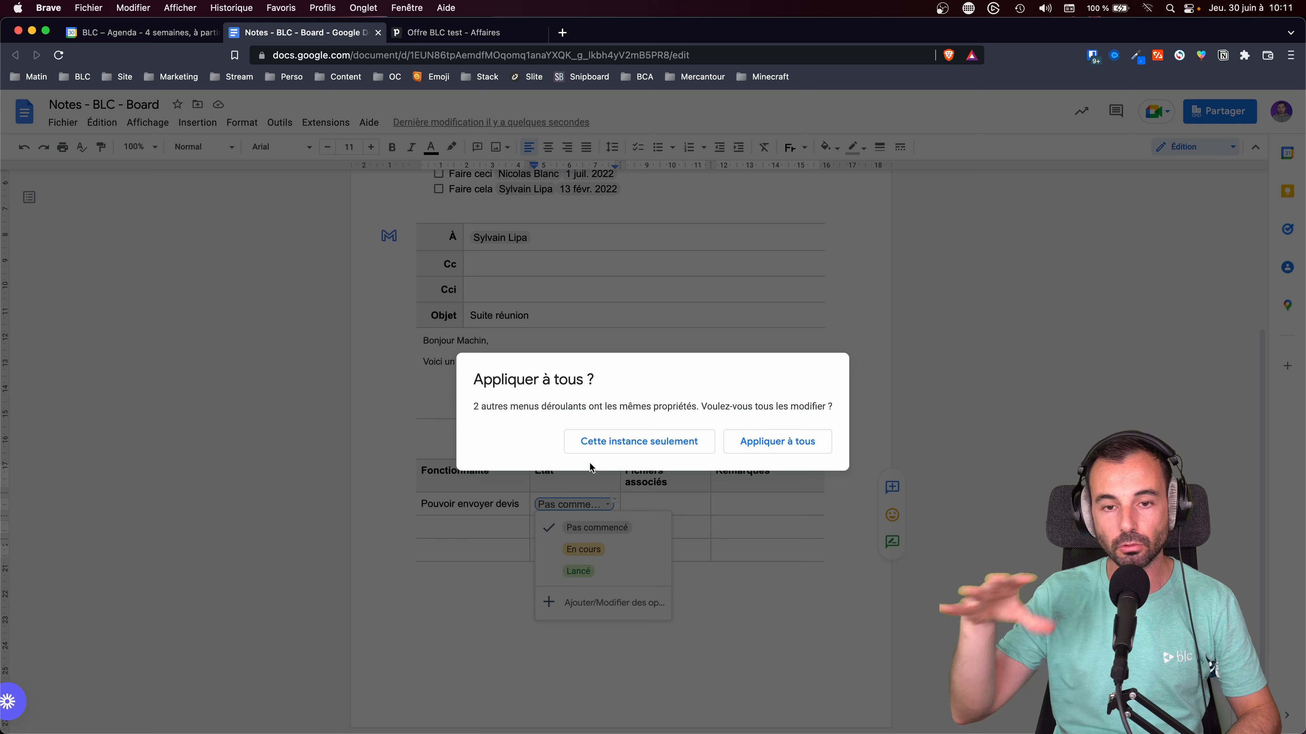
left_click(664, 442)
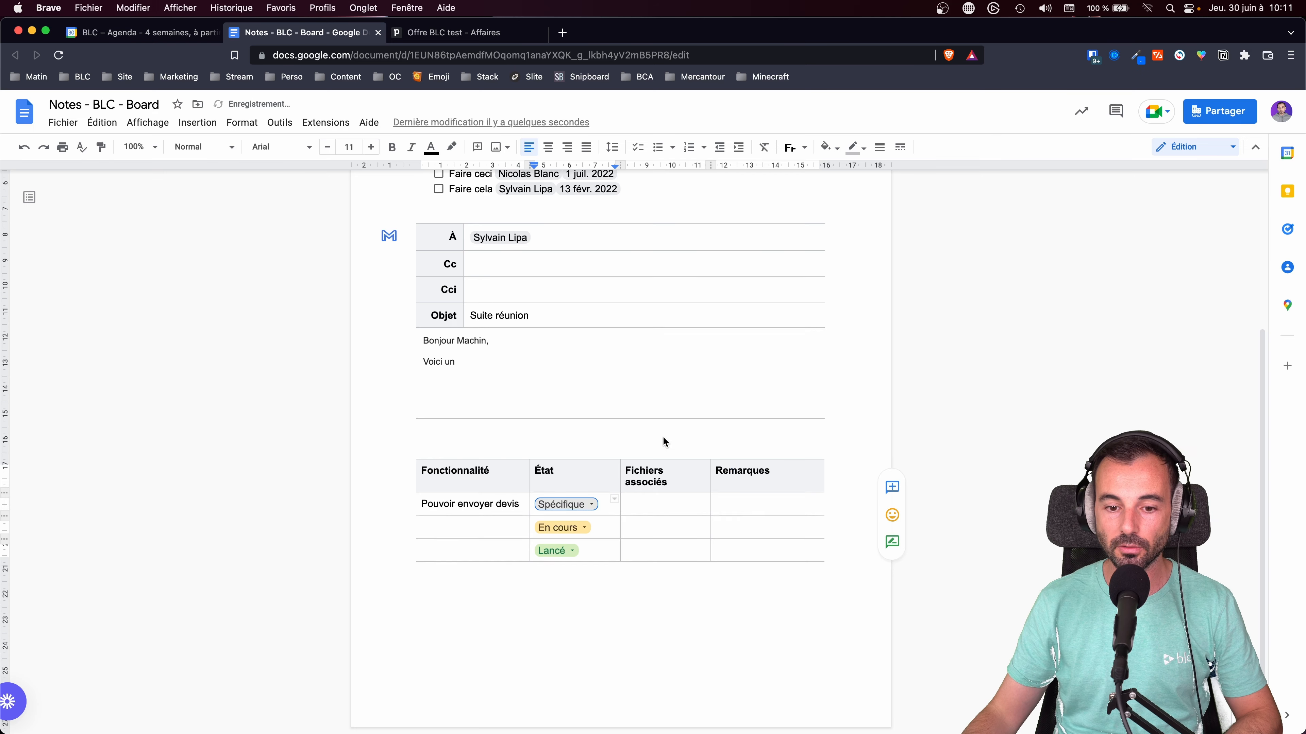
Set the État of the "Pouvoir envoyer devis" row to "Pas possible".
left_click(589, 529)
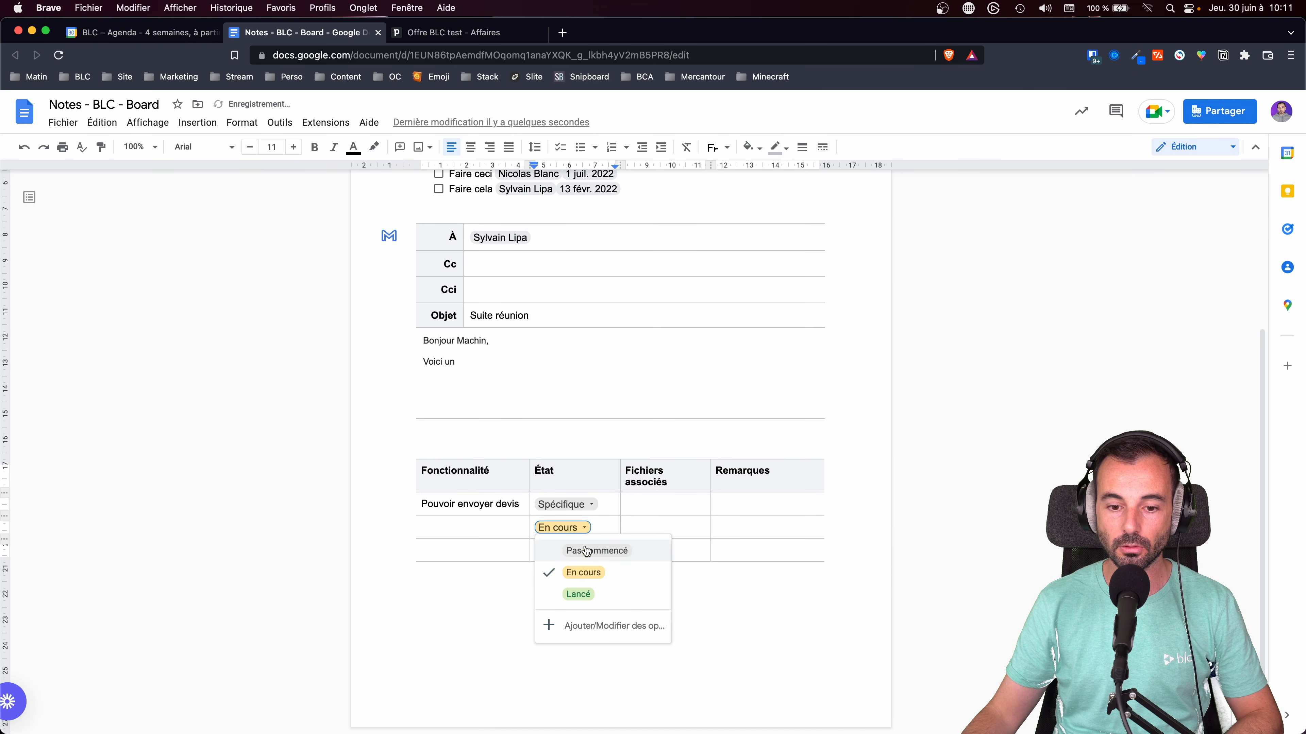
left_click(599, 504)
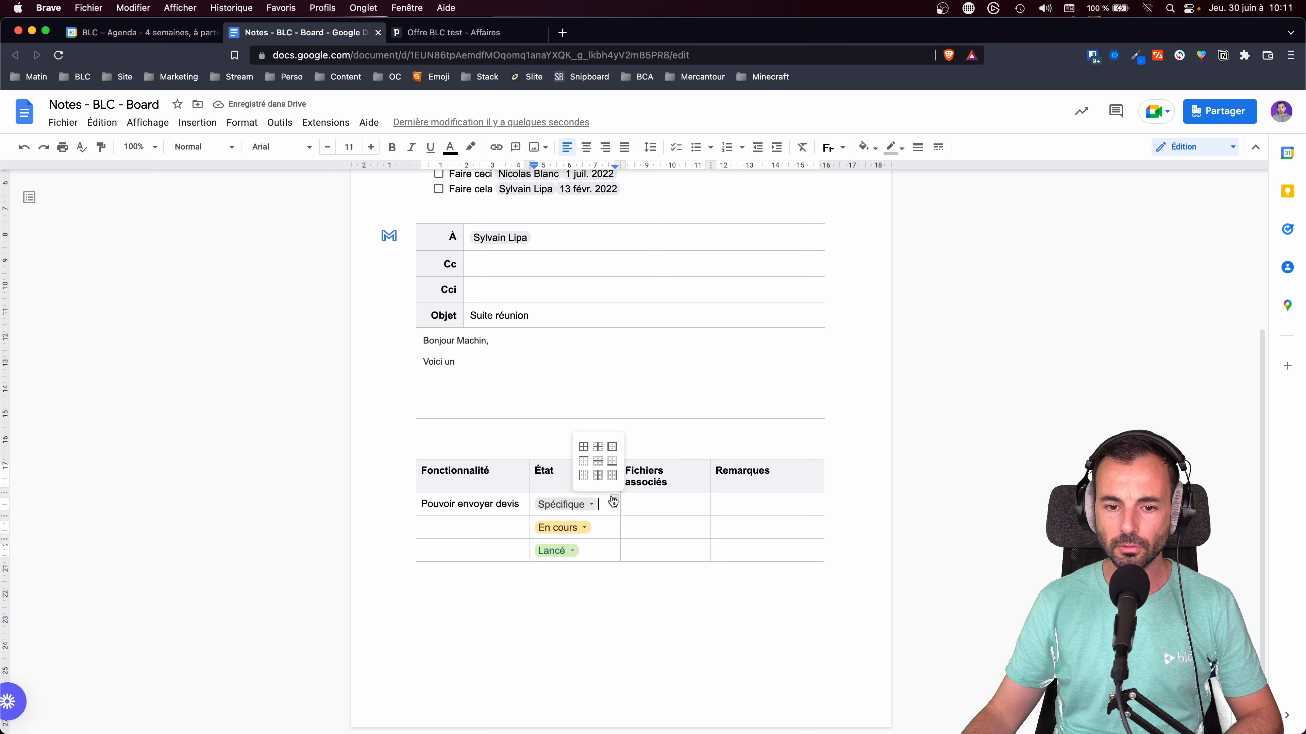
left_click(586, 504)
left_click(592, 549)
left_click(586, 529)
left_click(592, 527)
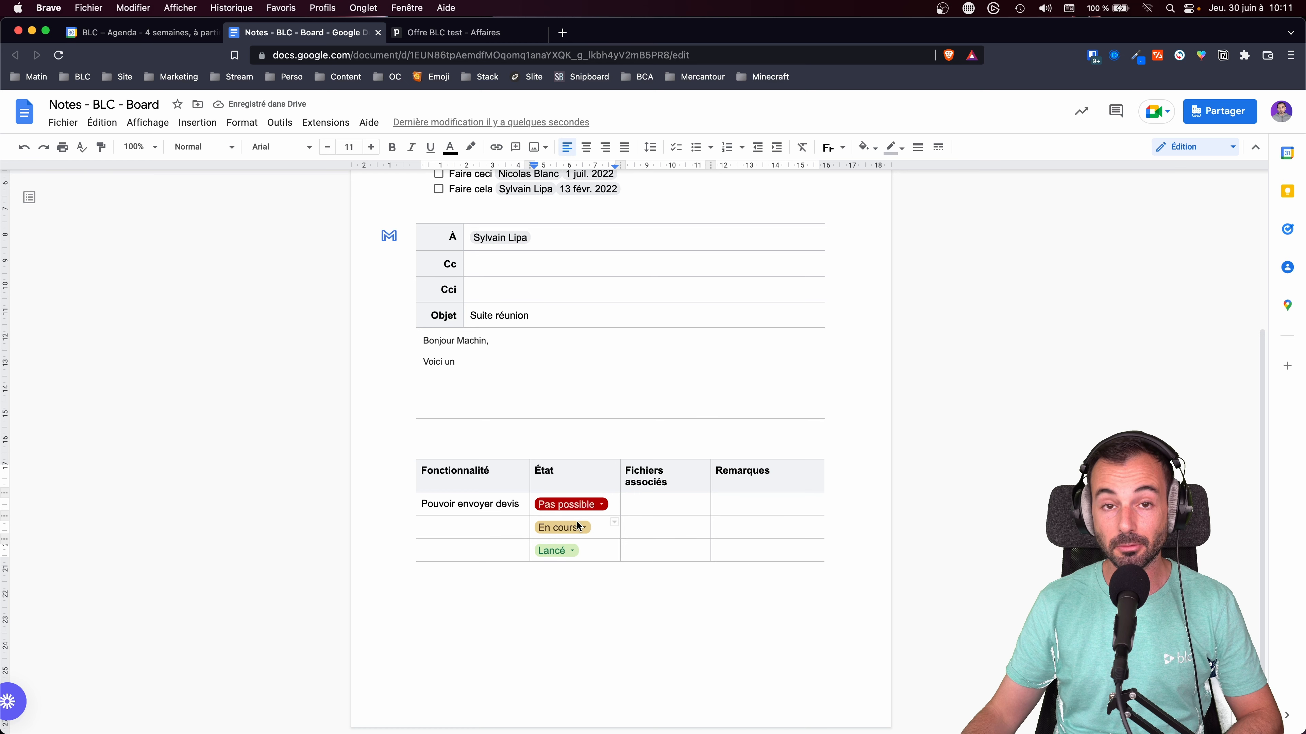
Change the "Natif" option of the first row's État dropdown to "Natid", save, and check the second row's options.
left_click(600, 504)
left_click(607, 601)
left_click(637, 446)
key("BackSpace")
type("d")
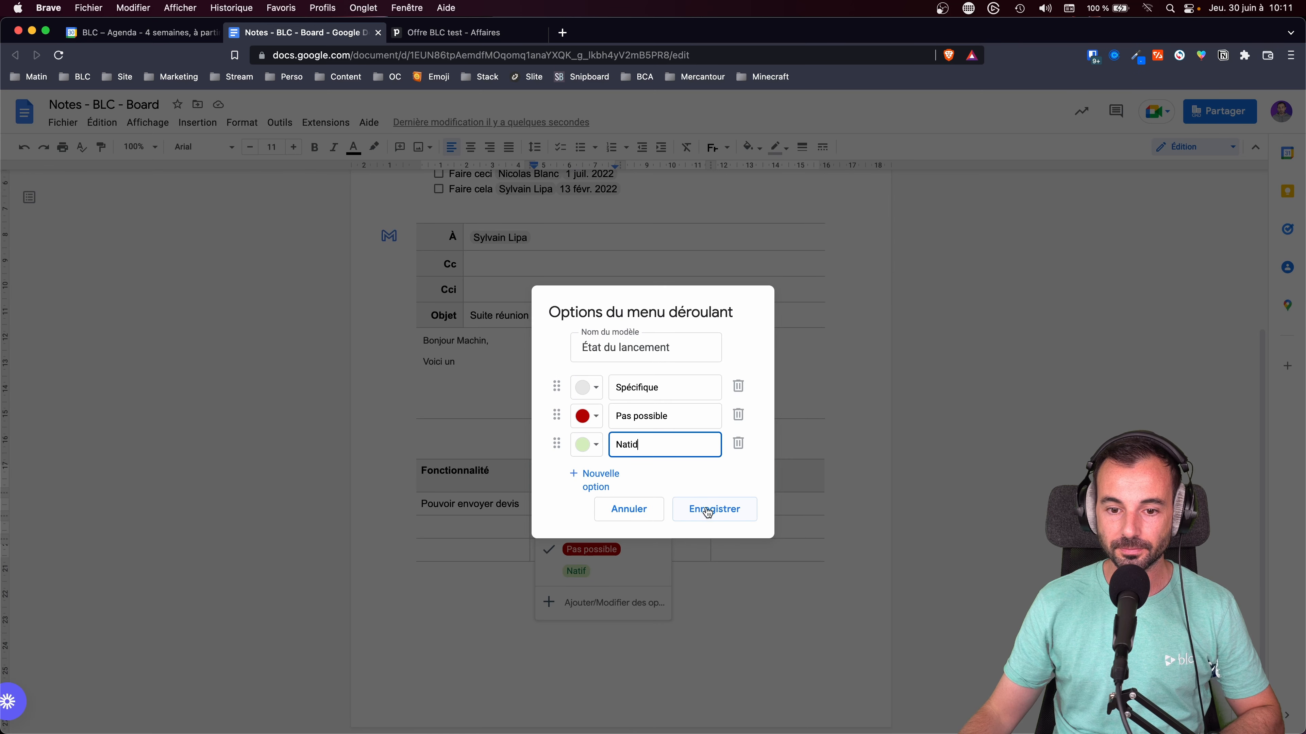
left_click(703, 508)
left_click(625, 503)
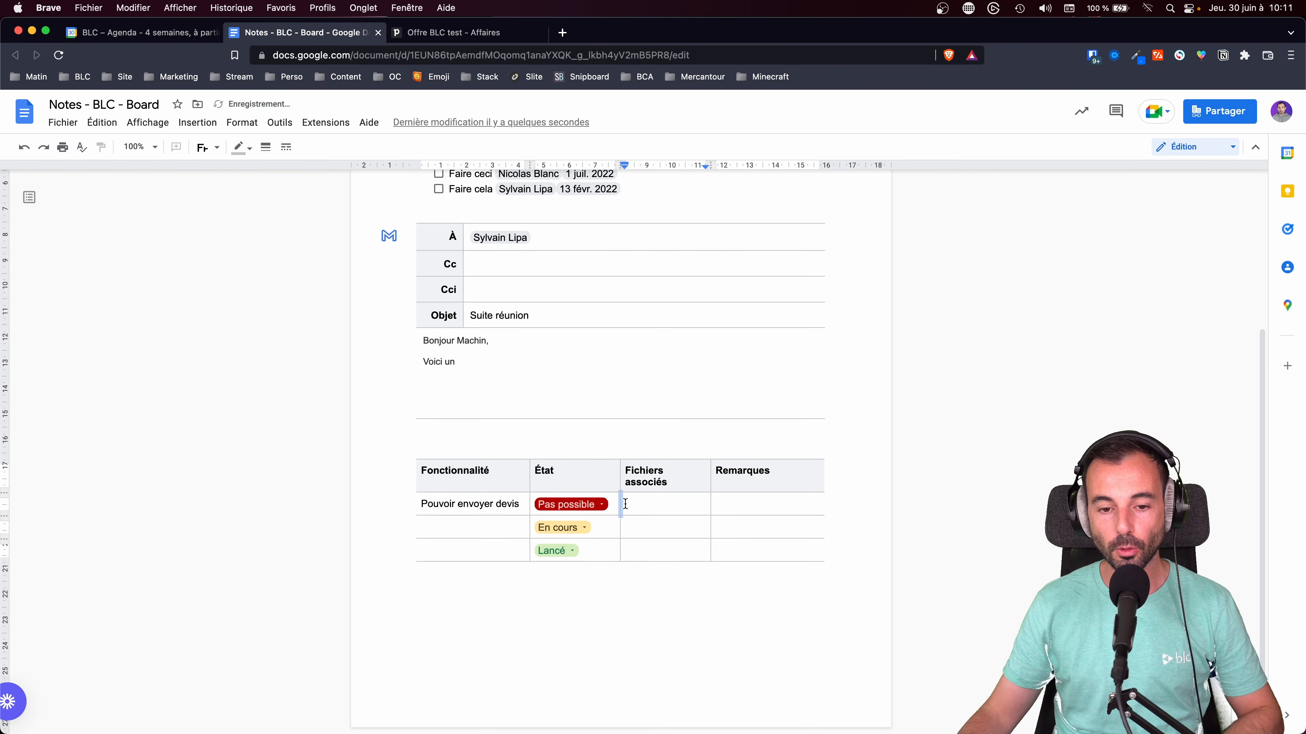
left_click(580, 527)
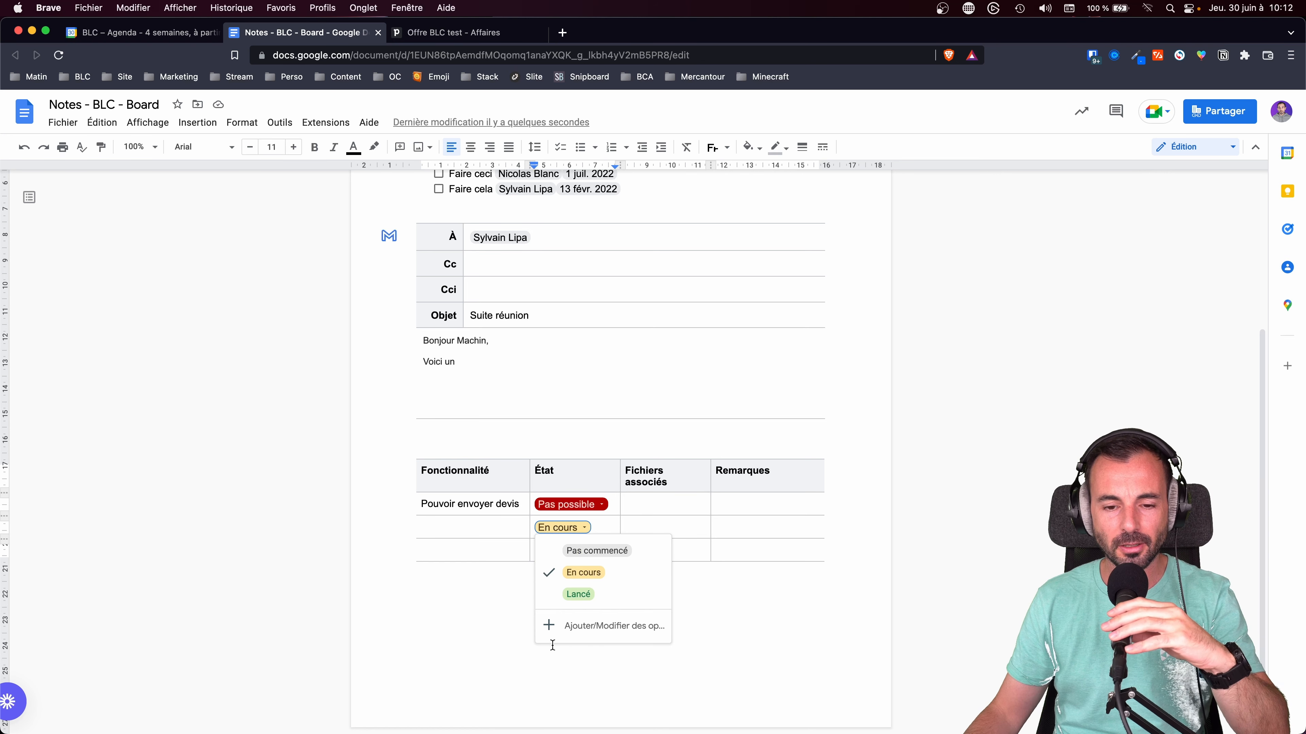
Insert a review tracker block (Suivi des examens) below the roadmap table.
left_click(705, 606)
type("@")
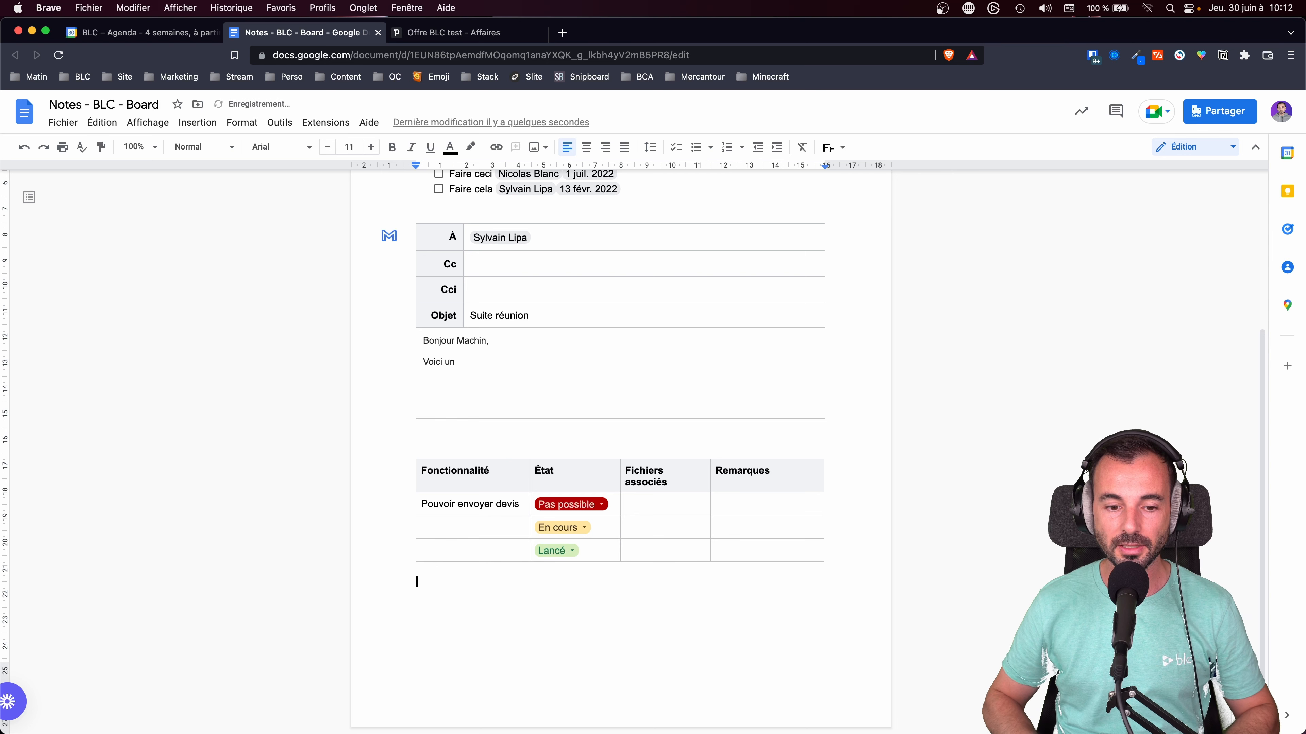
scroll(504, 650, "down", 3)
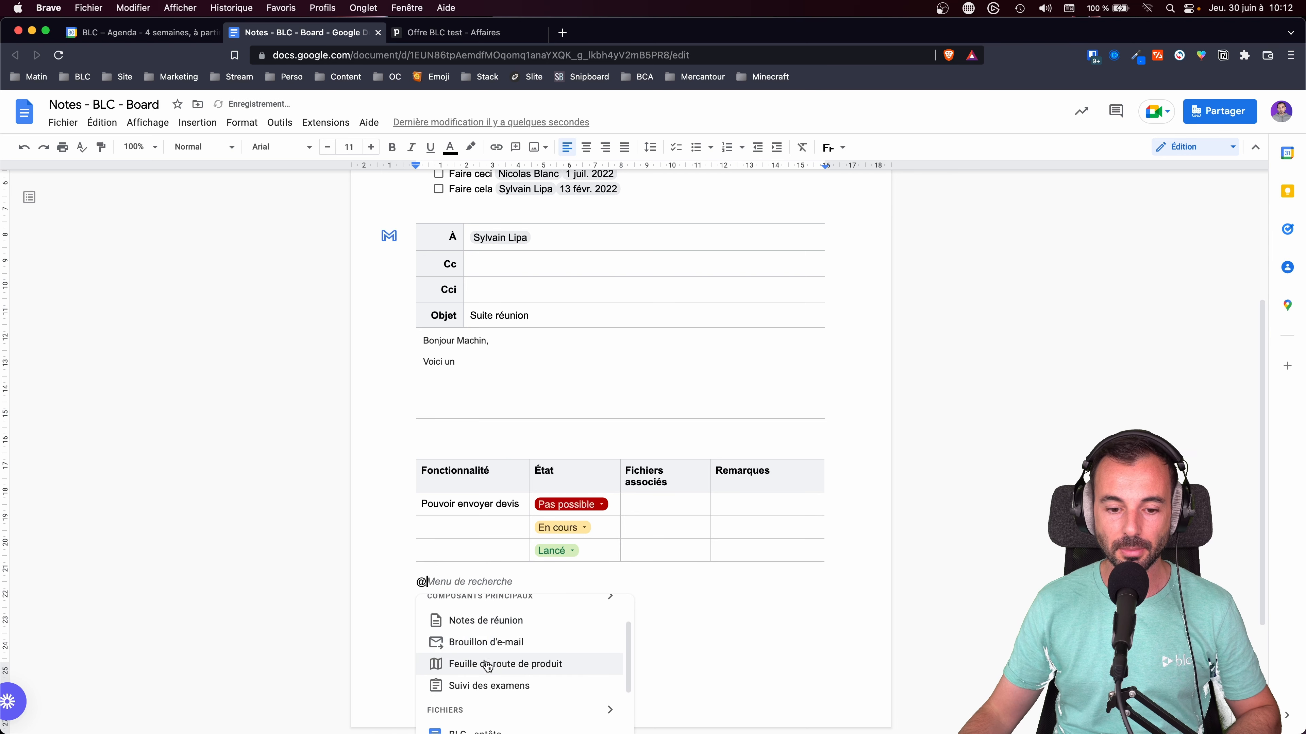
scroll(503, 663, "down", 1)
left_click(503, 668)
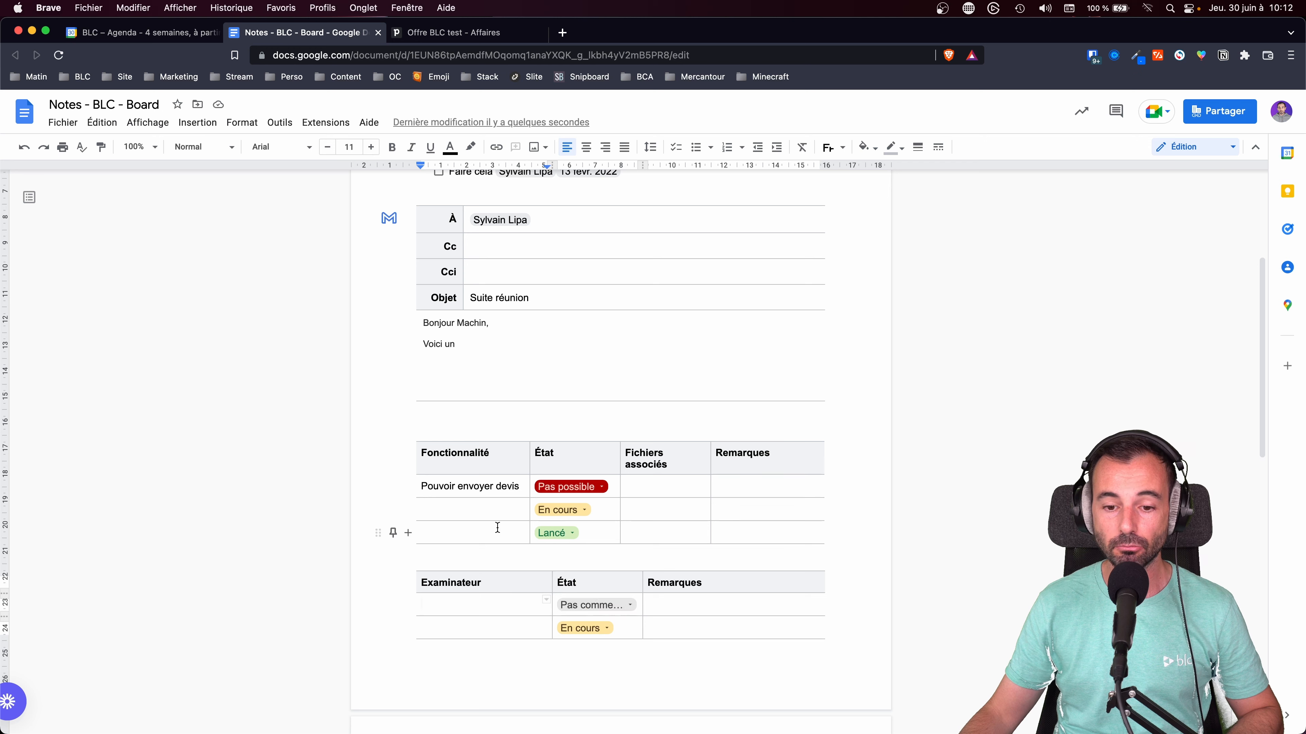
Examine the review tracker's Examinateur column and the status options in its first row.
double_click(494, 584)
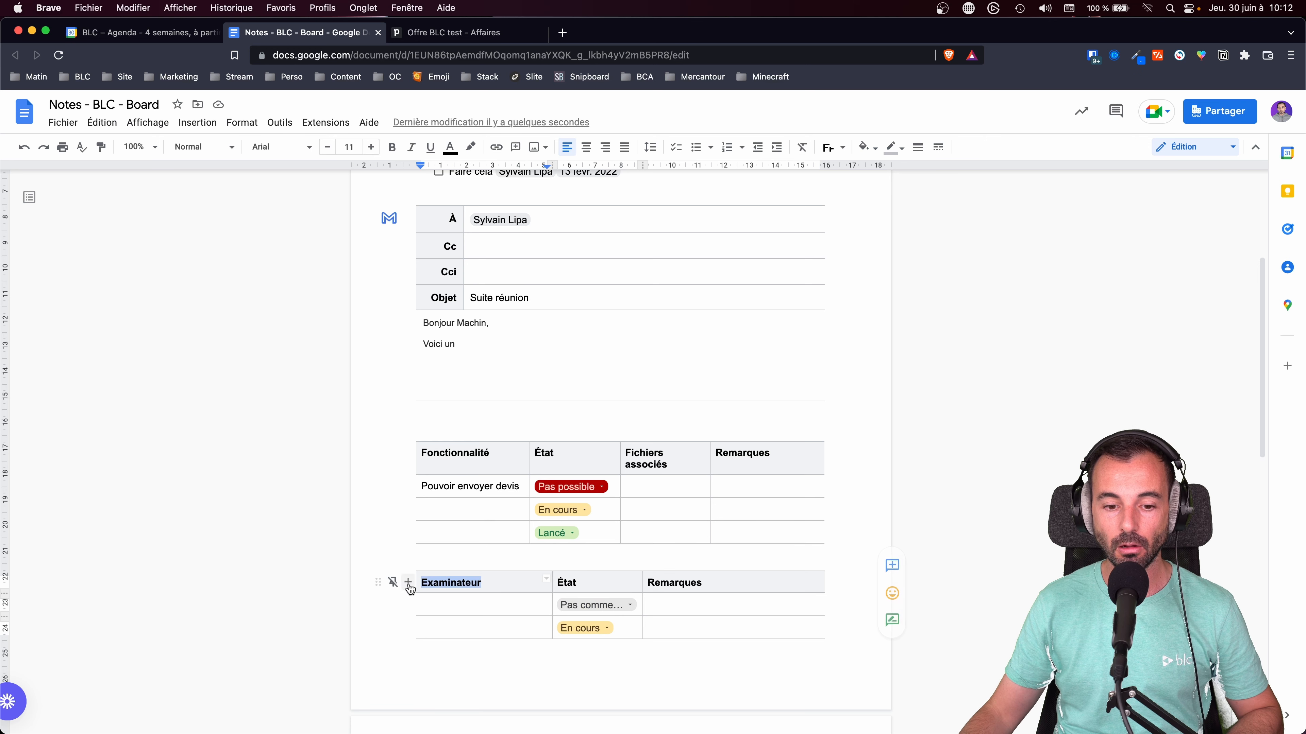
left_click(632, 606)
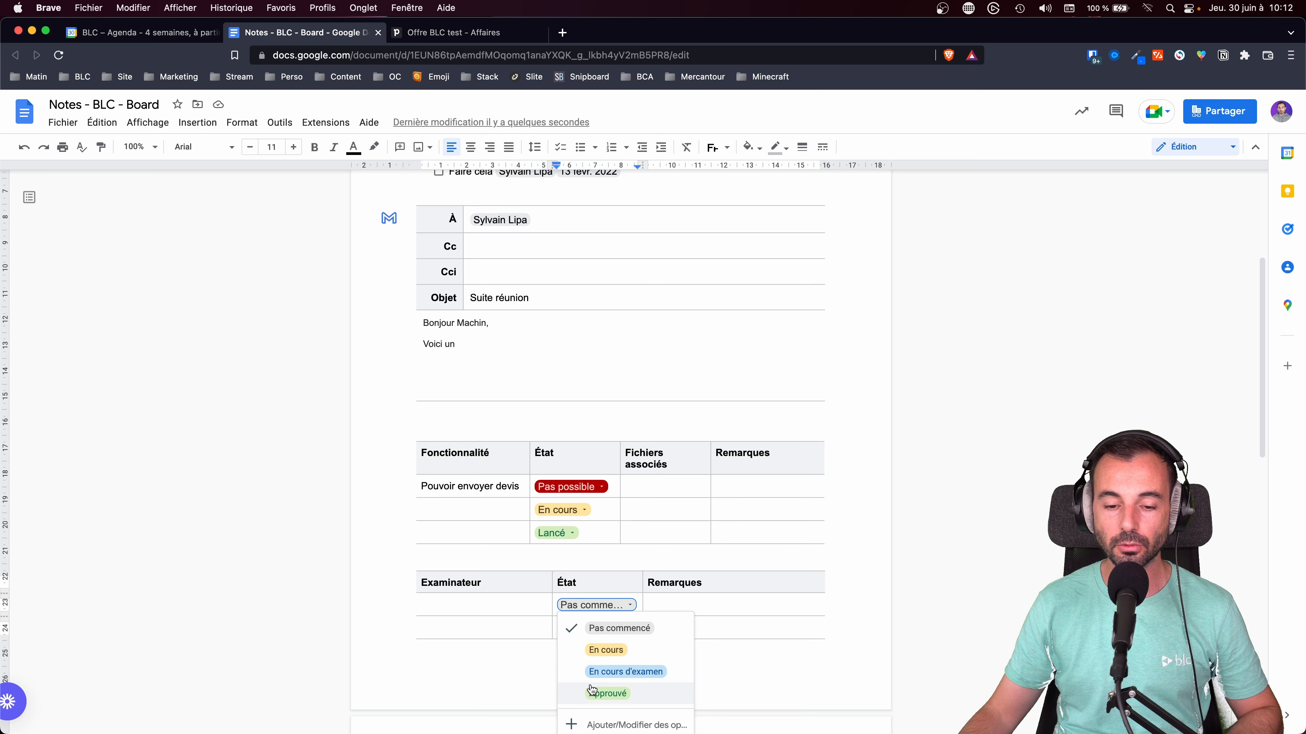
left_click(524, 663)
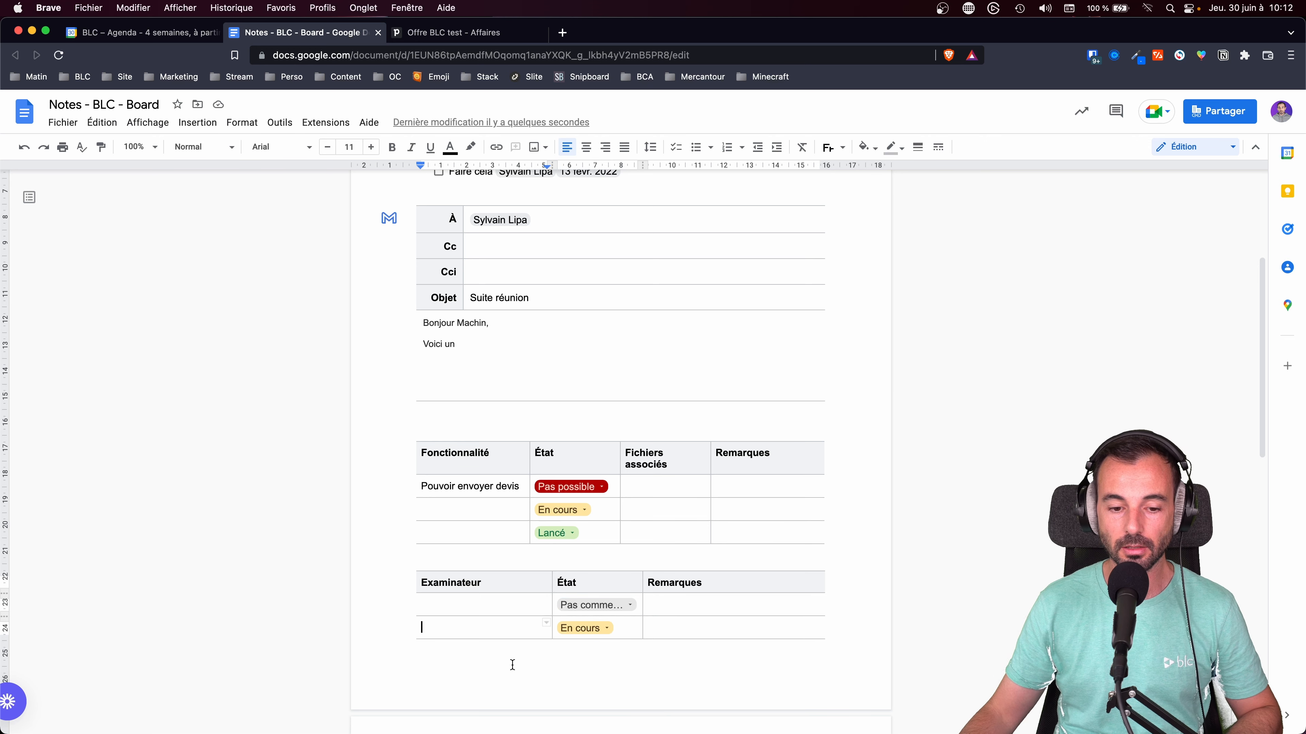
Insert a new drawing (Dessin) below the review tracker on the second page.
scroll(513, 664, "down", 5)
scroll(504, 654, "down", 2)
left_click(477, 536)
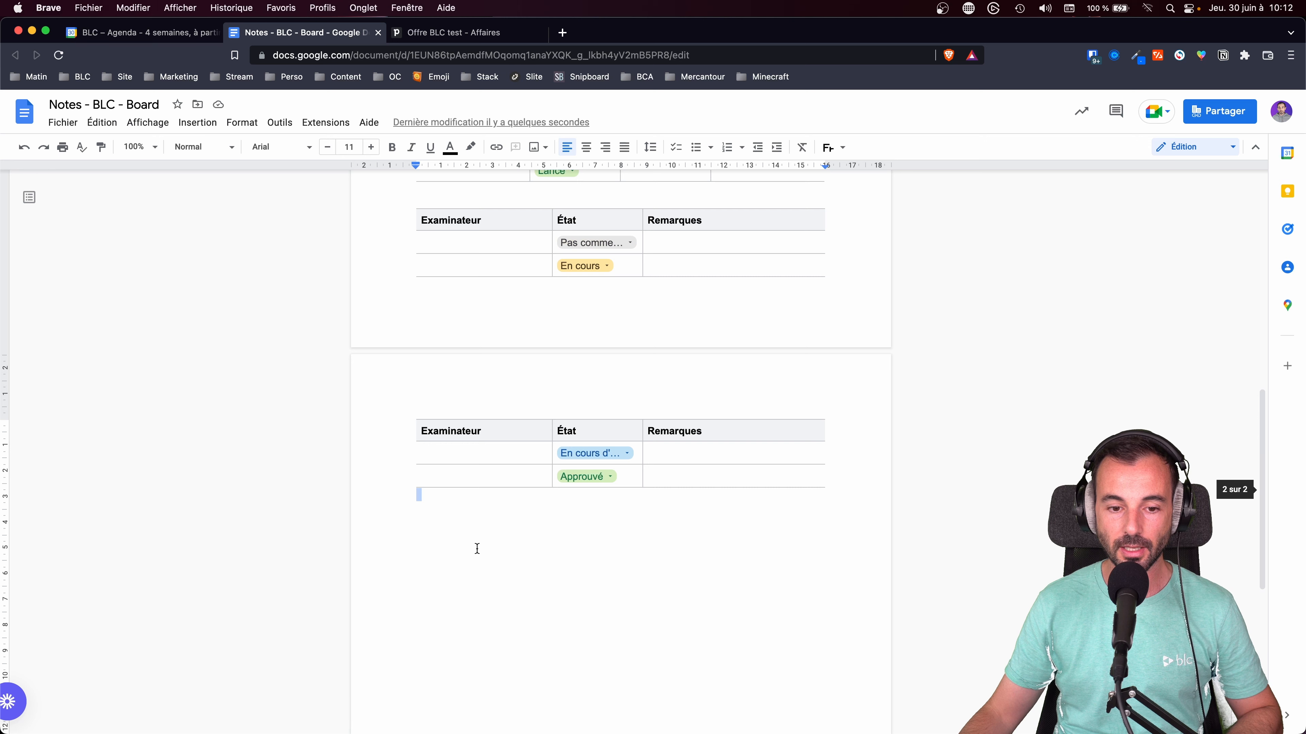
type("@")
scroll(489, 581, "down", 3)
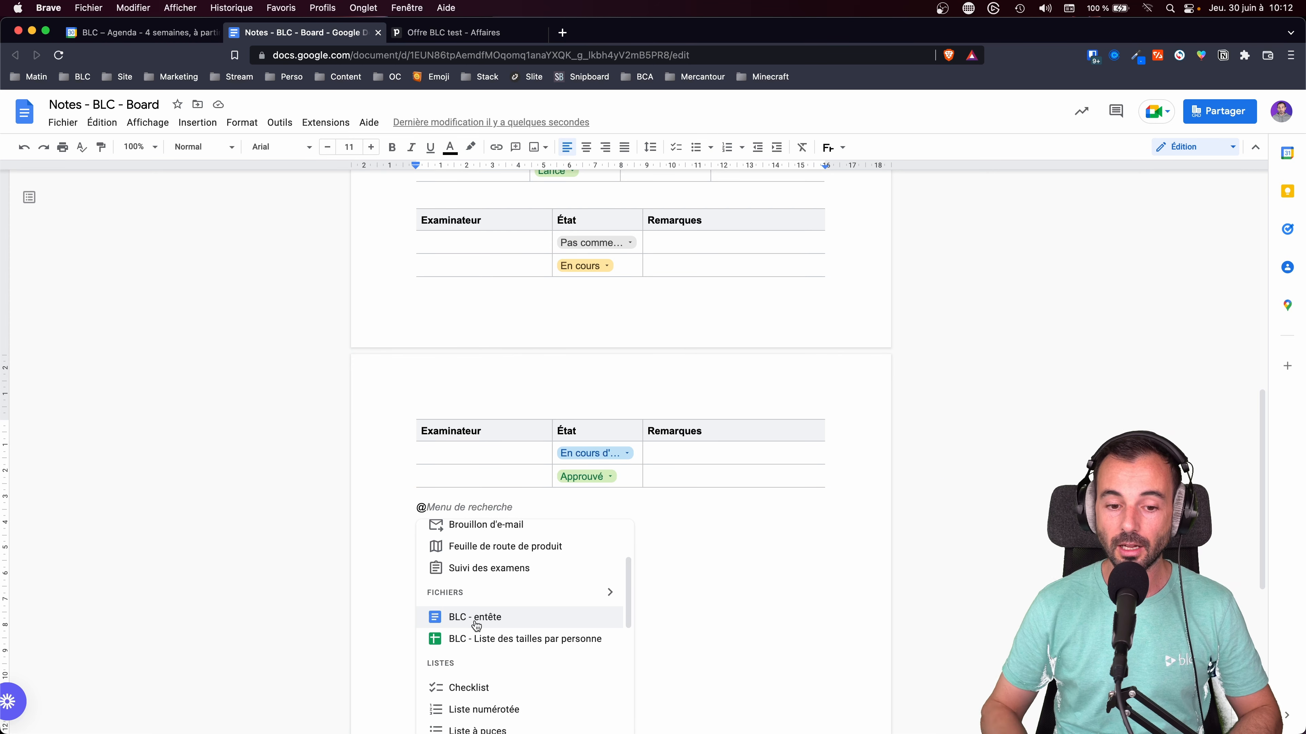
scroll(478, 638, "down", 3)
scroll(482, 657, "down", 4)
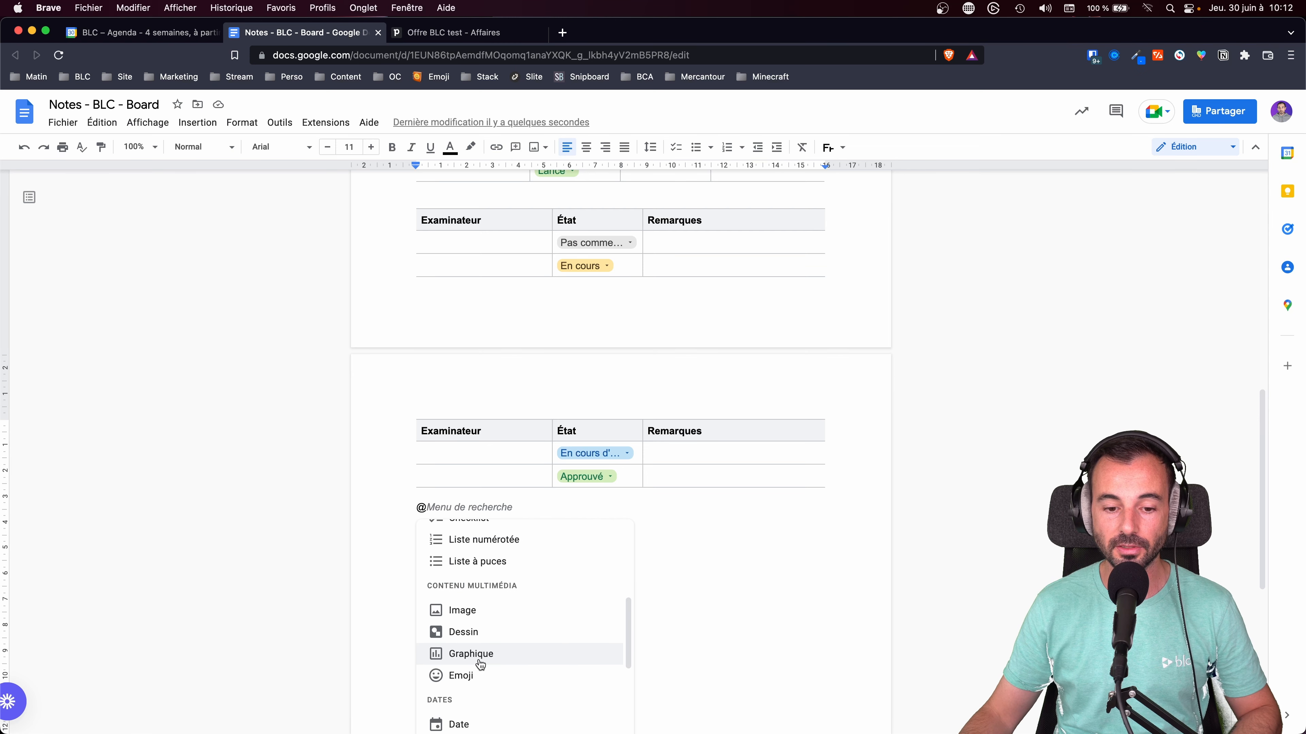
scroll(475, 661, "down", 5)
scroll(467, 670, "up", 4)
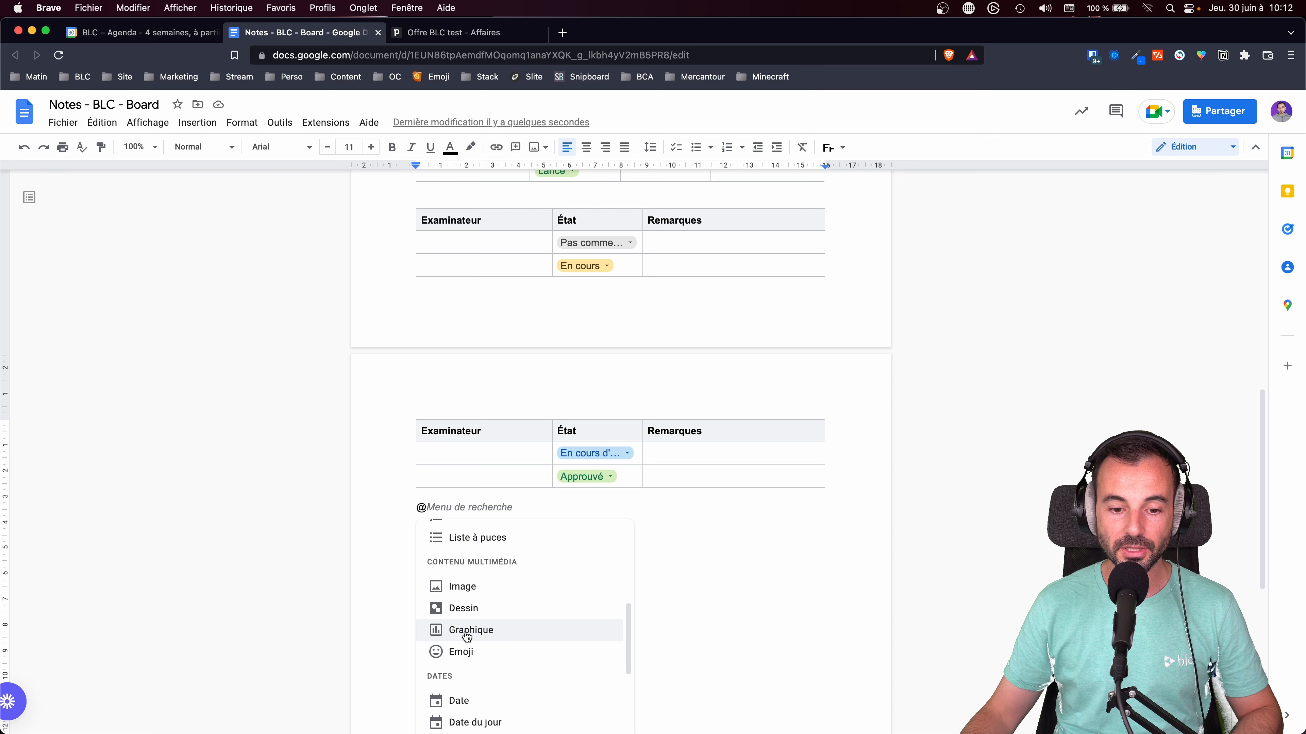
left_click(466, 608)
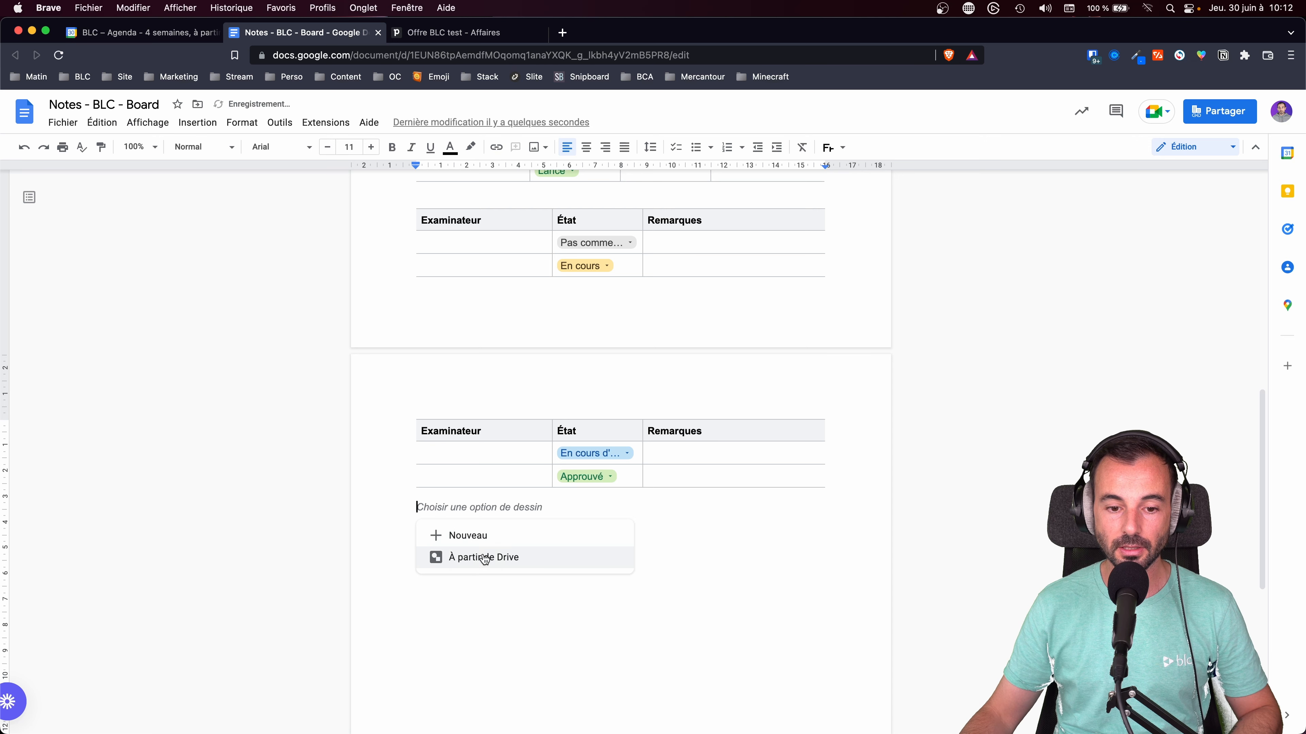
left_click(483, 536)
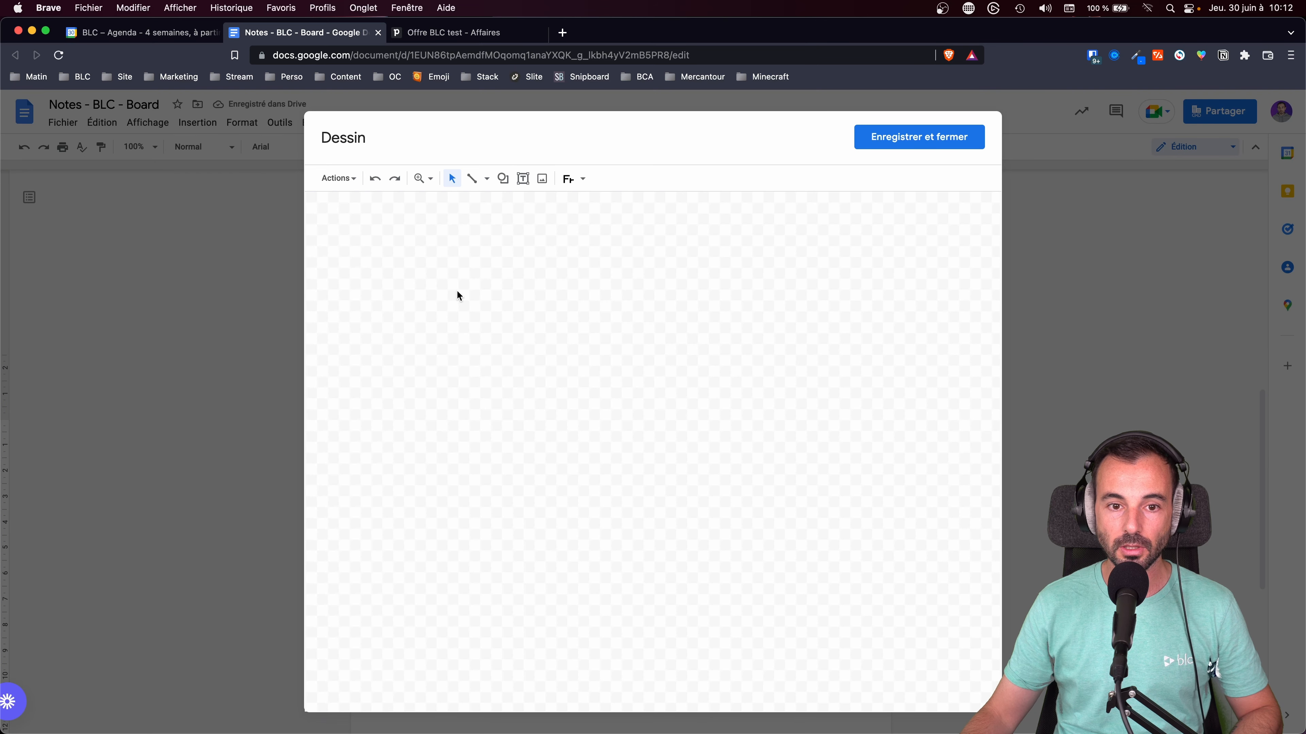
Draw a rectangle in the left part of the drawing canvas.
left_click_drag(443, 286, 426, 312)
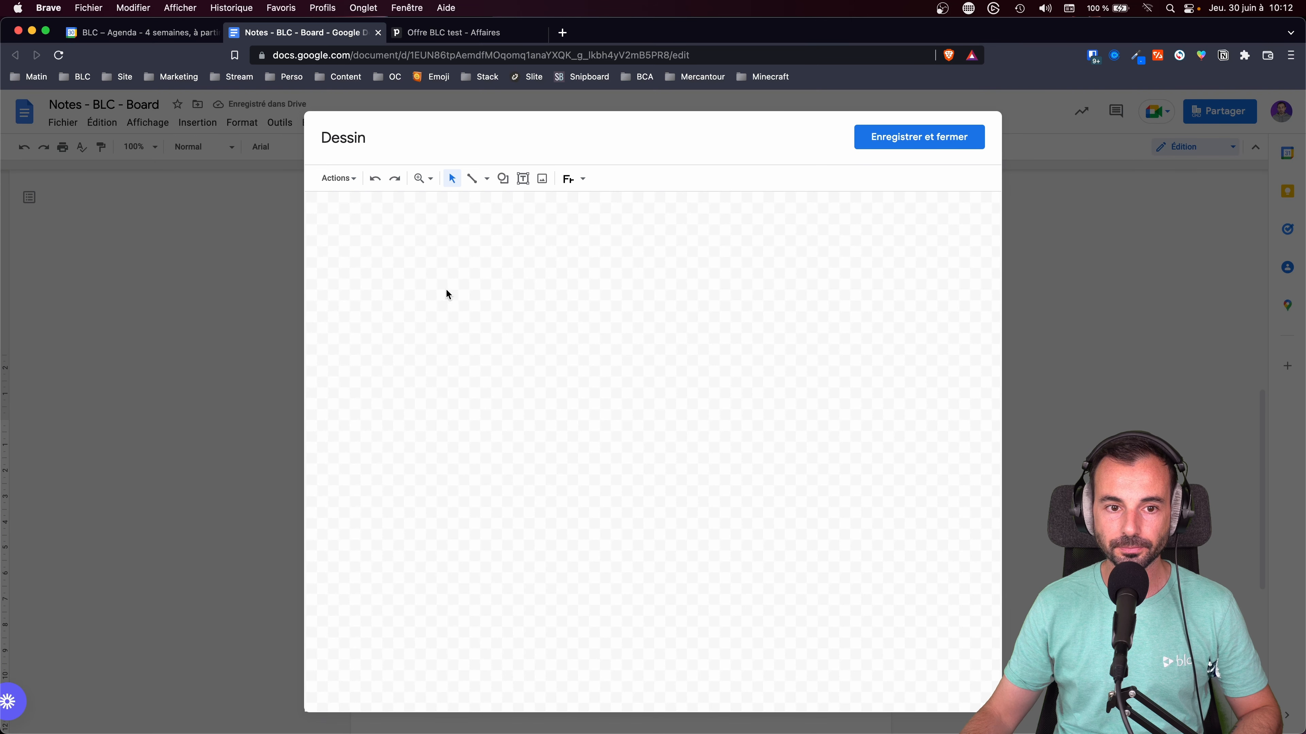
left_click(504, 180)
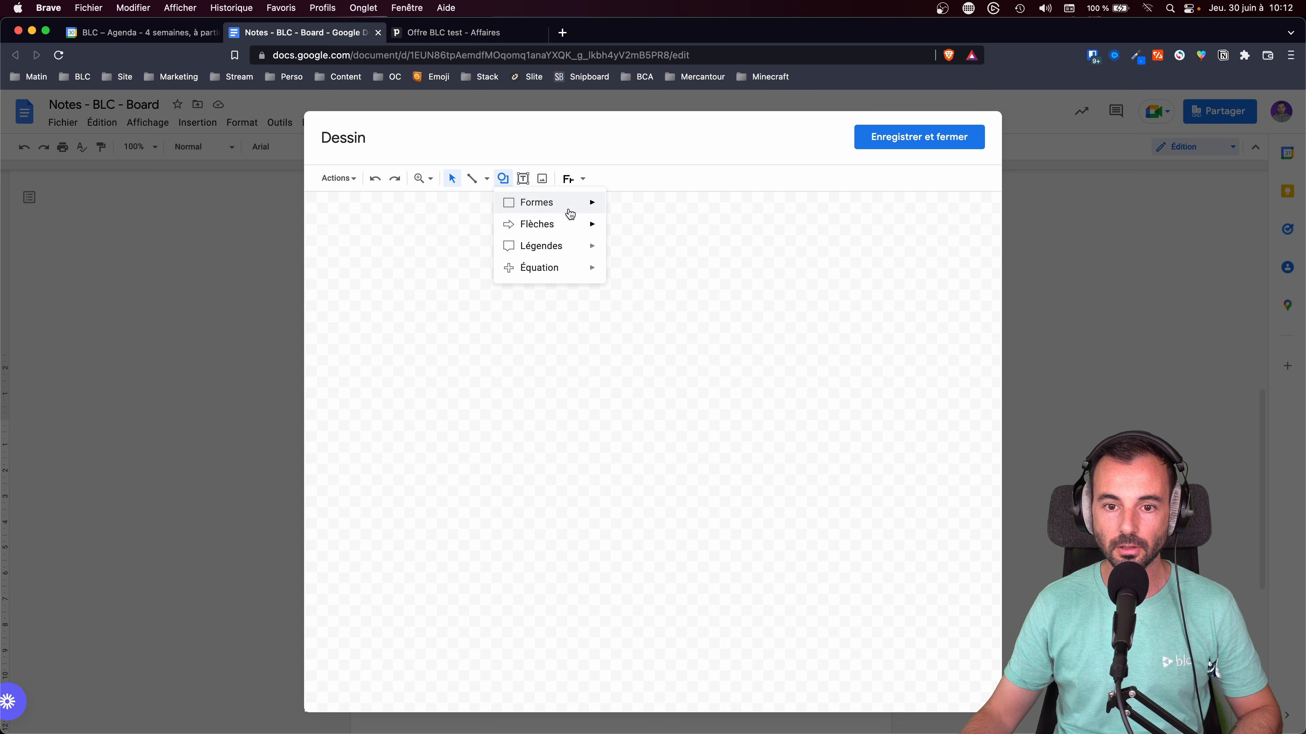
left_click(620, 209)
left_click_drag(355, 324, 466, 417)
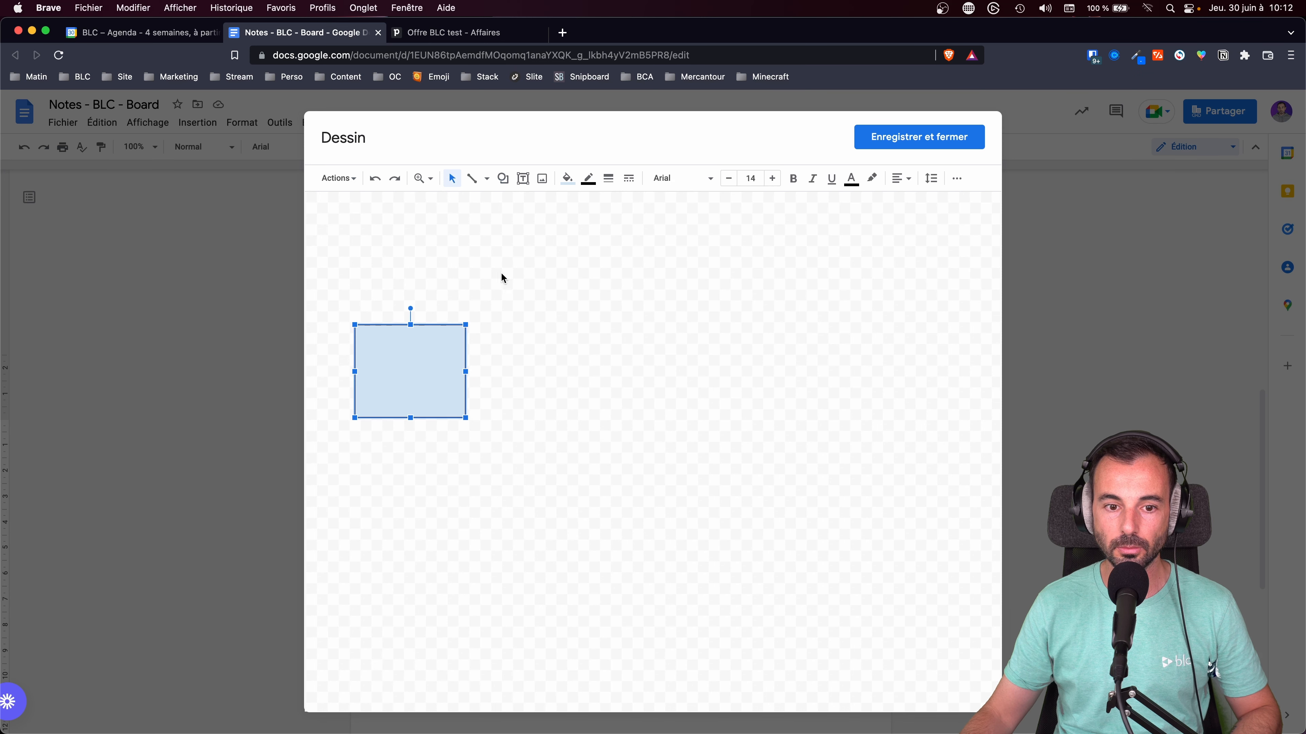
Draw a two-segment line running from the rectangle's right edge, and save the drawing into the document.
left_click(472, 180)
left_click_drag(463, 367, 579, 376)
left_click(672, 379)
left_click(912, 138)
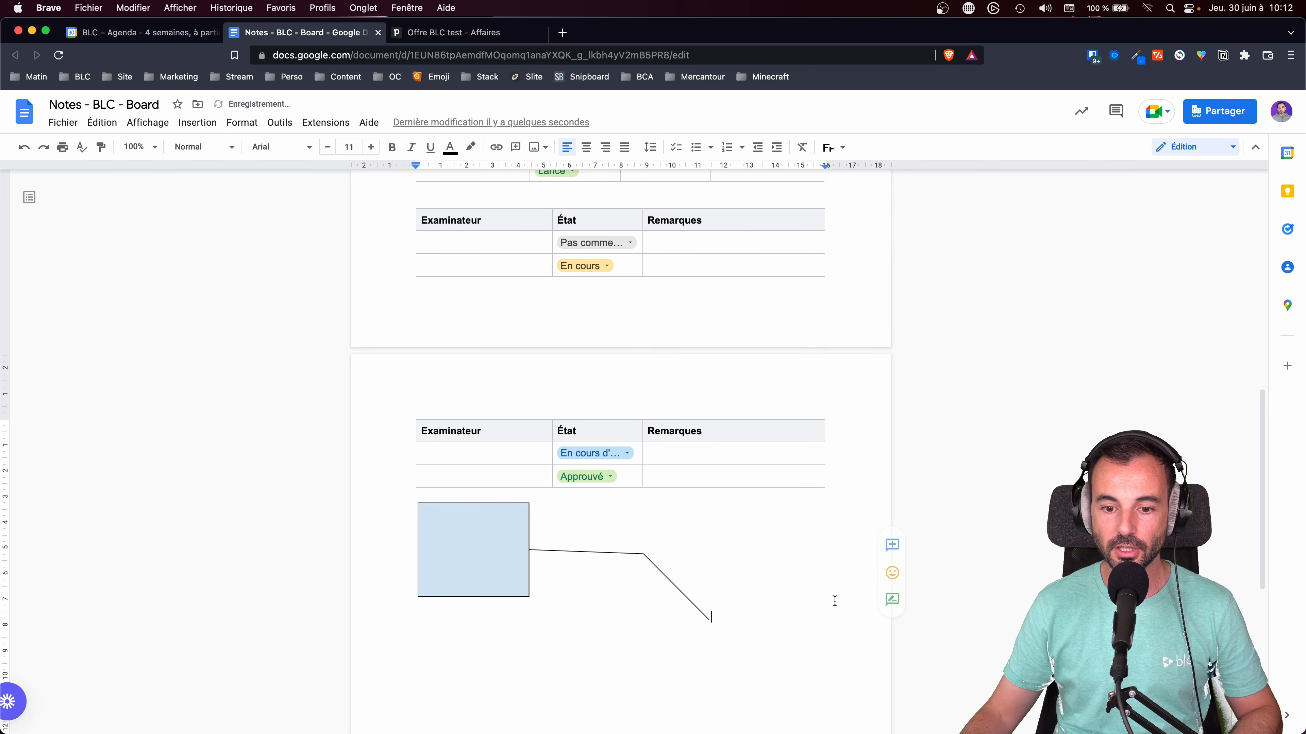
Examine the contact cards of the meeting participants at the start of the document.
scroll(812, 603, "up", 15)
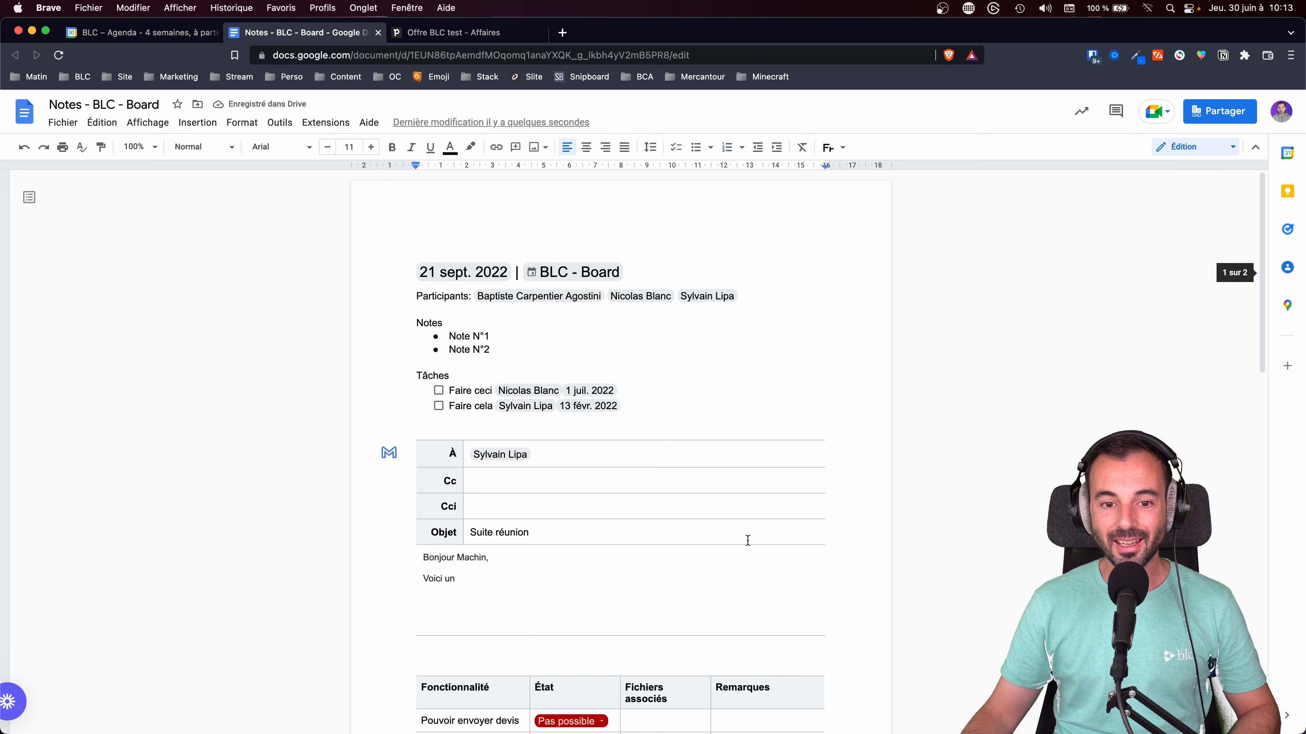
mouse_move(735, 301)
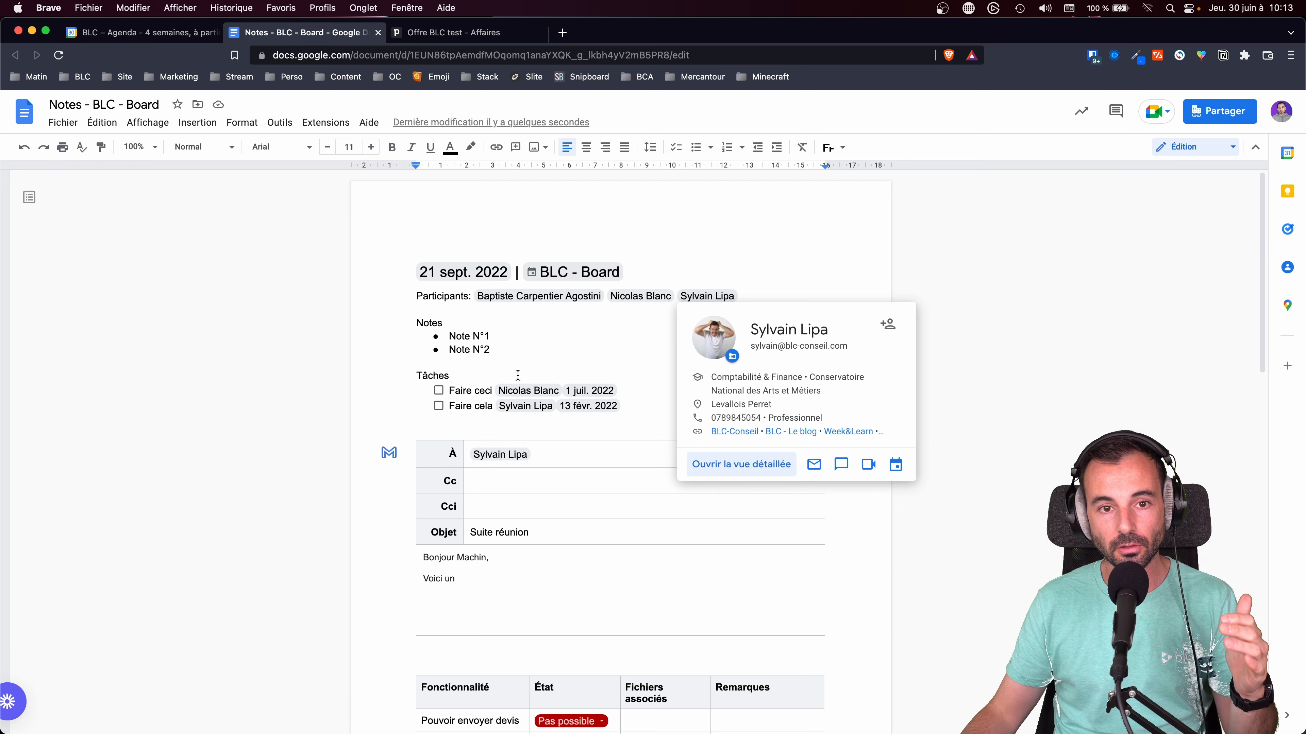
left_click(519, 348)
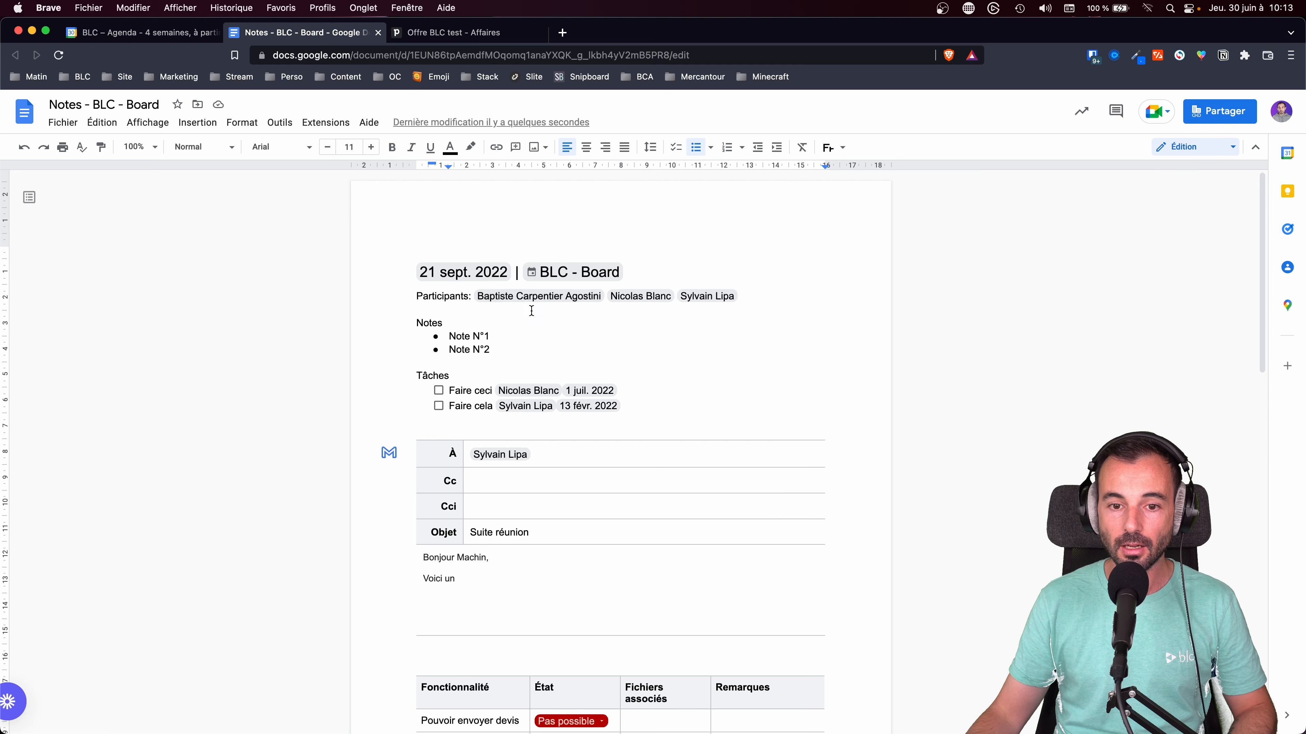
mouse_move(707, 297)
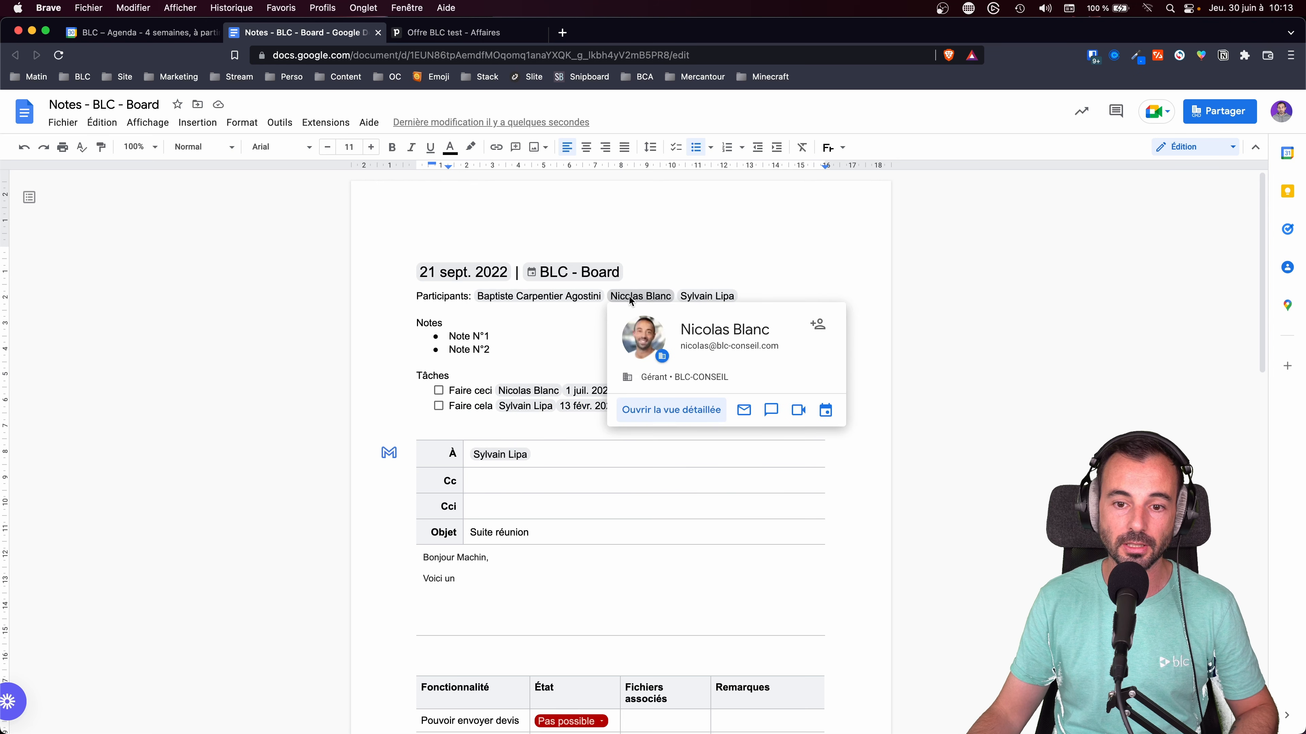
Draft a comment on Note N°2 that mentions a colleague and reads "donne mon tn av", and discard it.
scroll(591, 402, "down", 3)
scroll(513, 300, "up", 2)
left_click_drag(513, 300, 445, 302)
left_click(890, 289)
type("@nic")
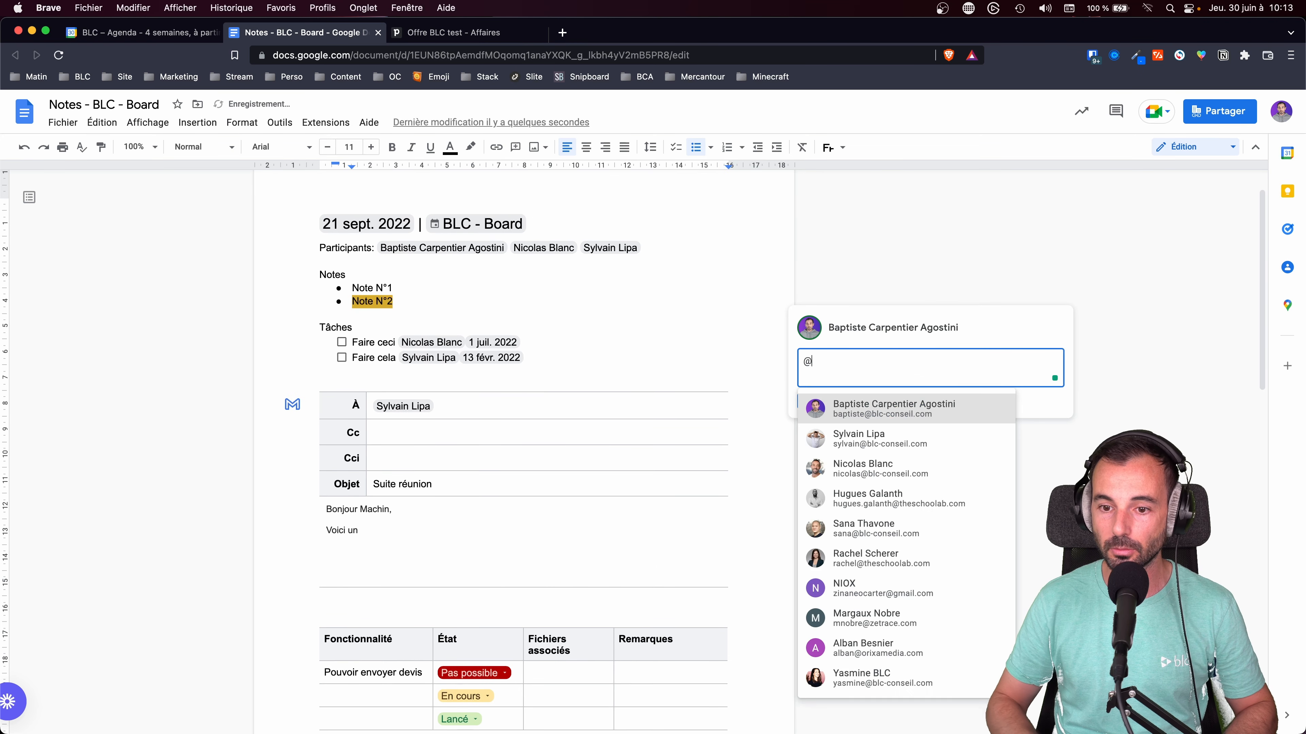
key("Return")
type("donne")
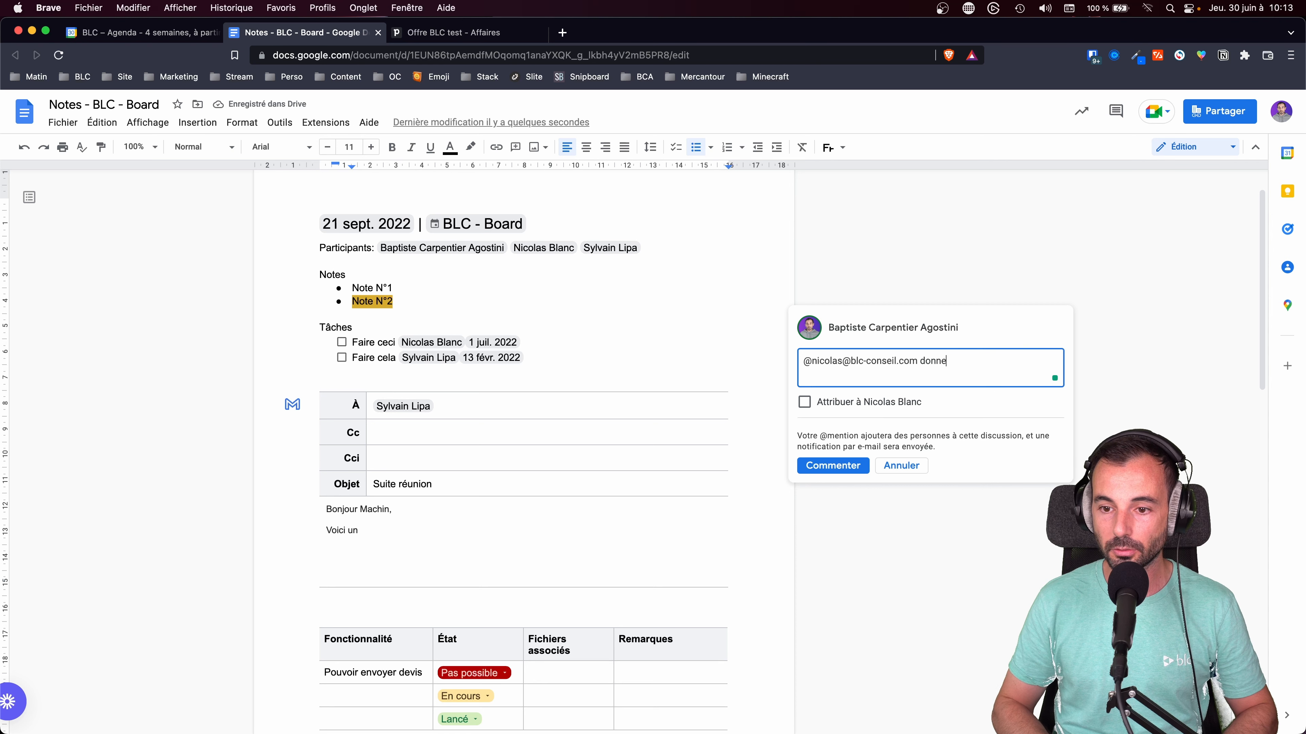
type(" mon tn av")
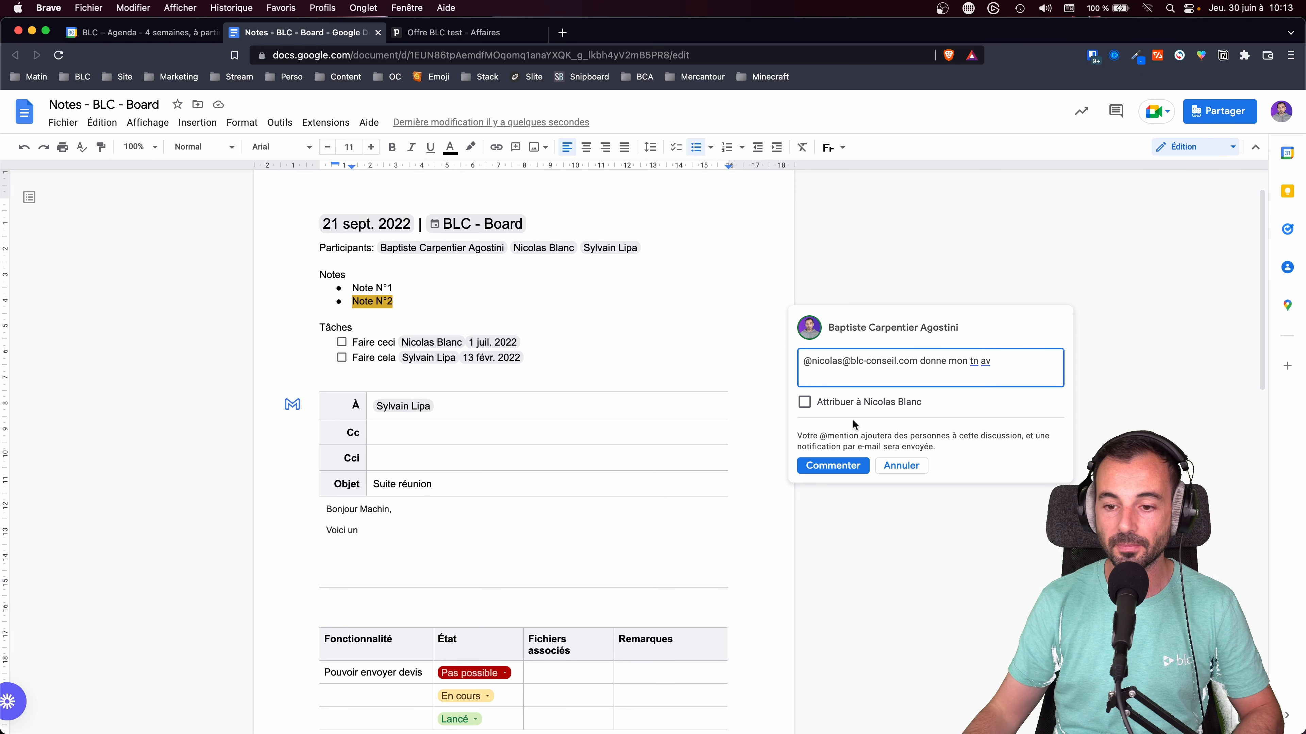
left_click(898, 465)
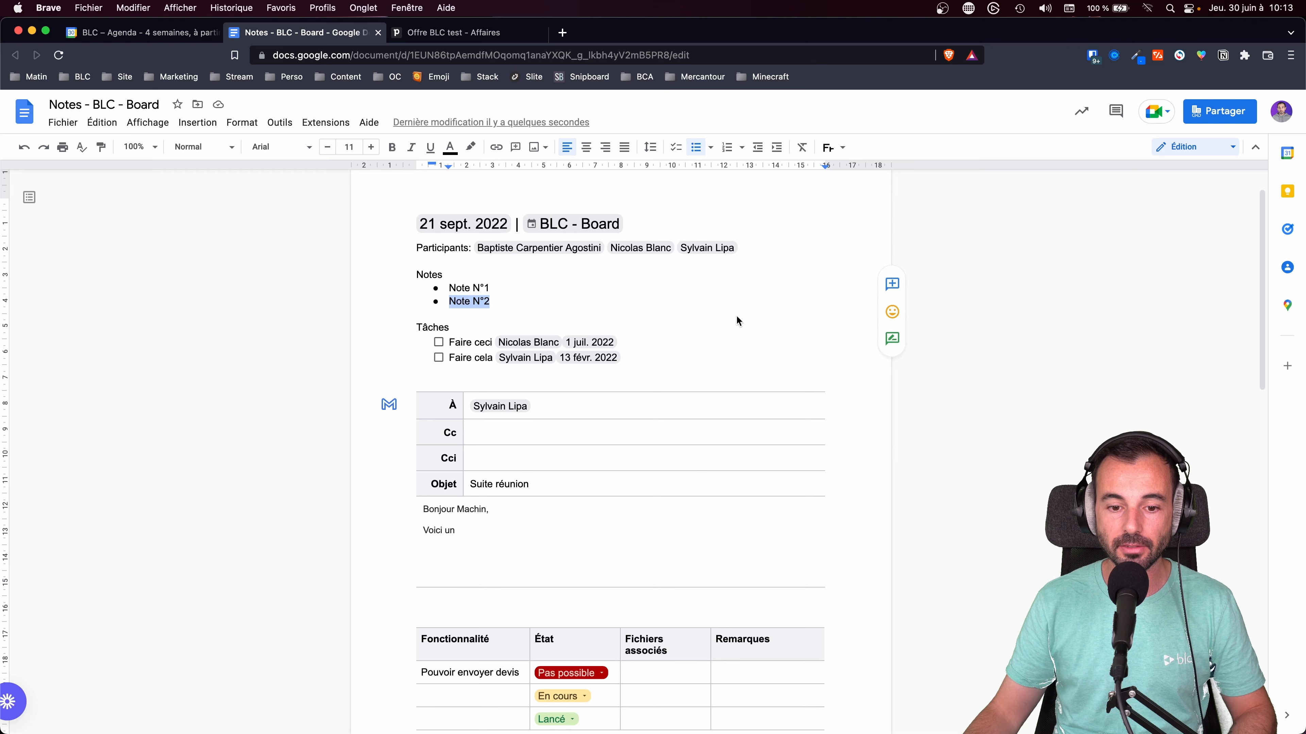
Switch to Pipedrive and attach the Notes - BLC - Board document from Google Drive to the Offre BLC test deal.
scroll(604, 513, "down", 1)
scroll(604, 513, "down", 10)
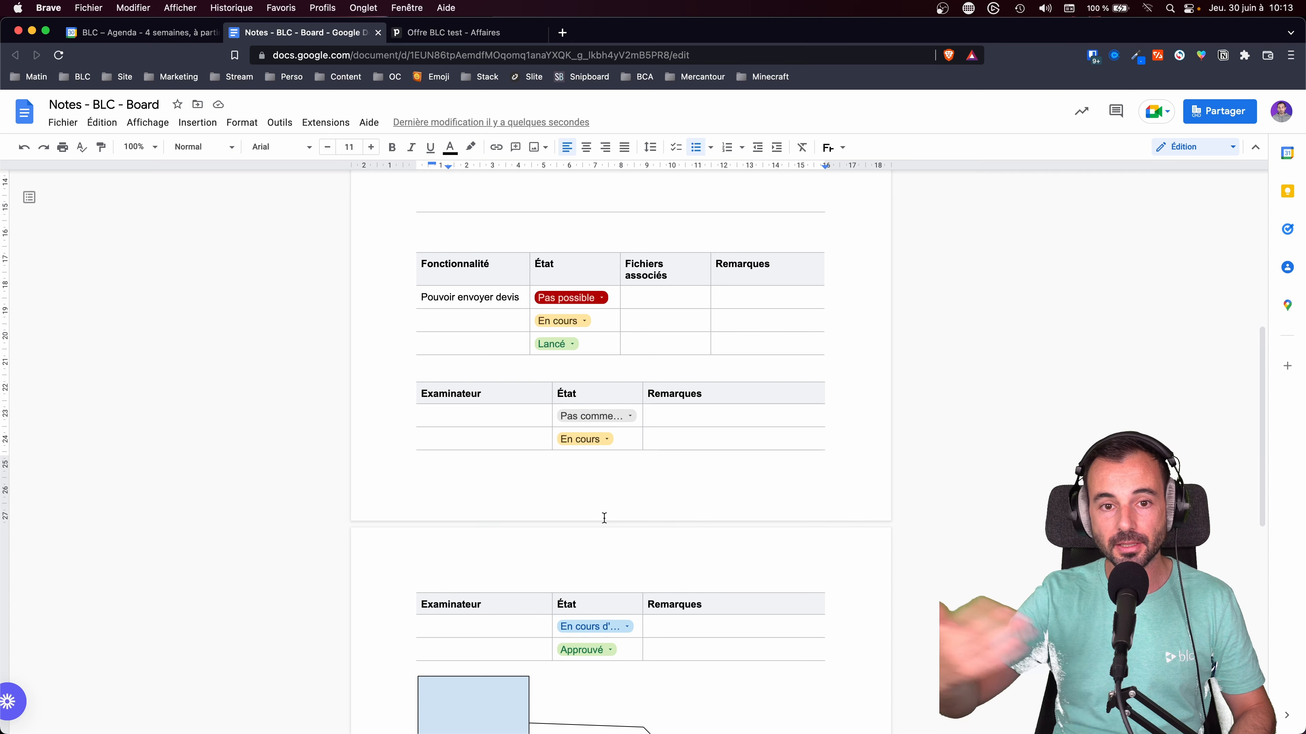
left_click(485, 32)
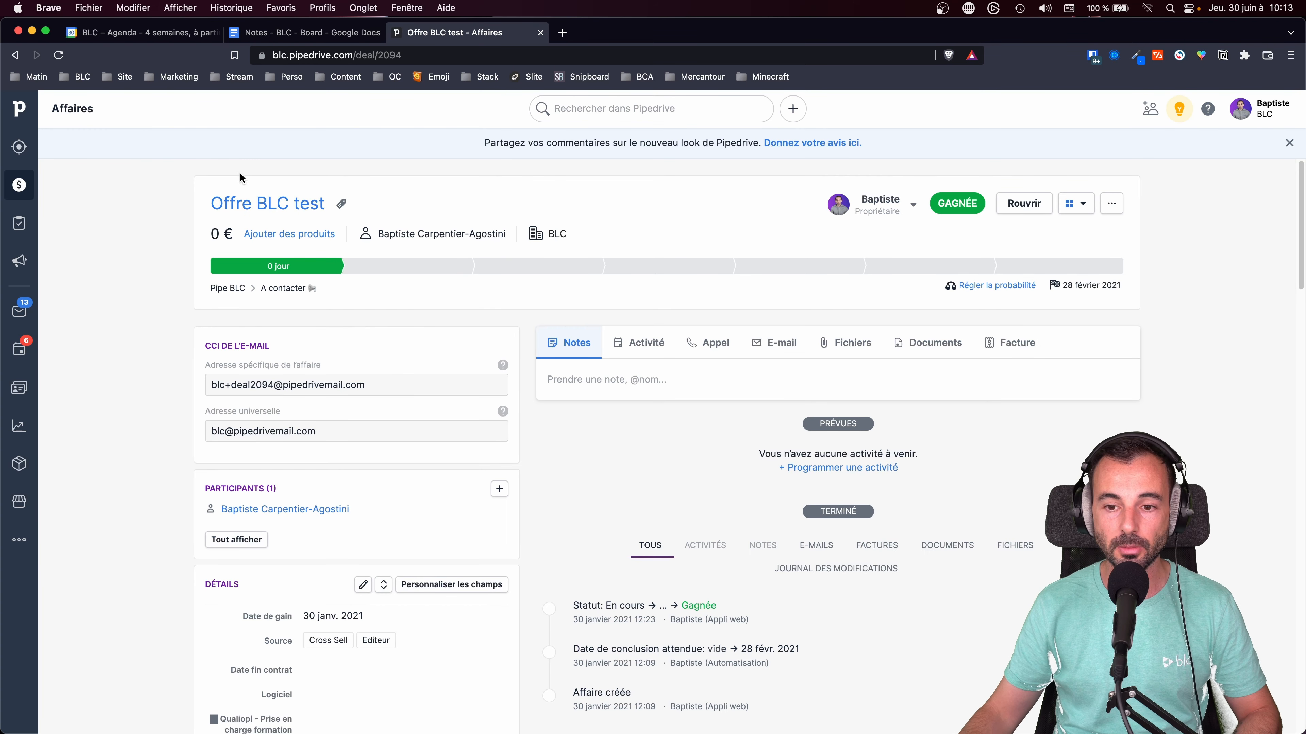
left_click(849, 343)
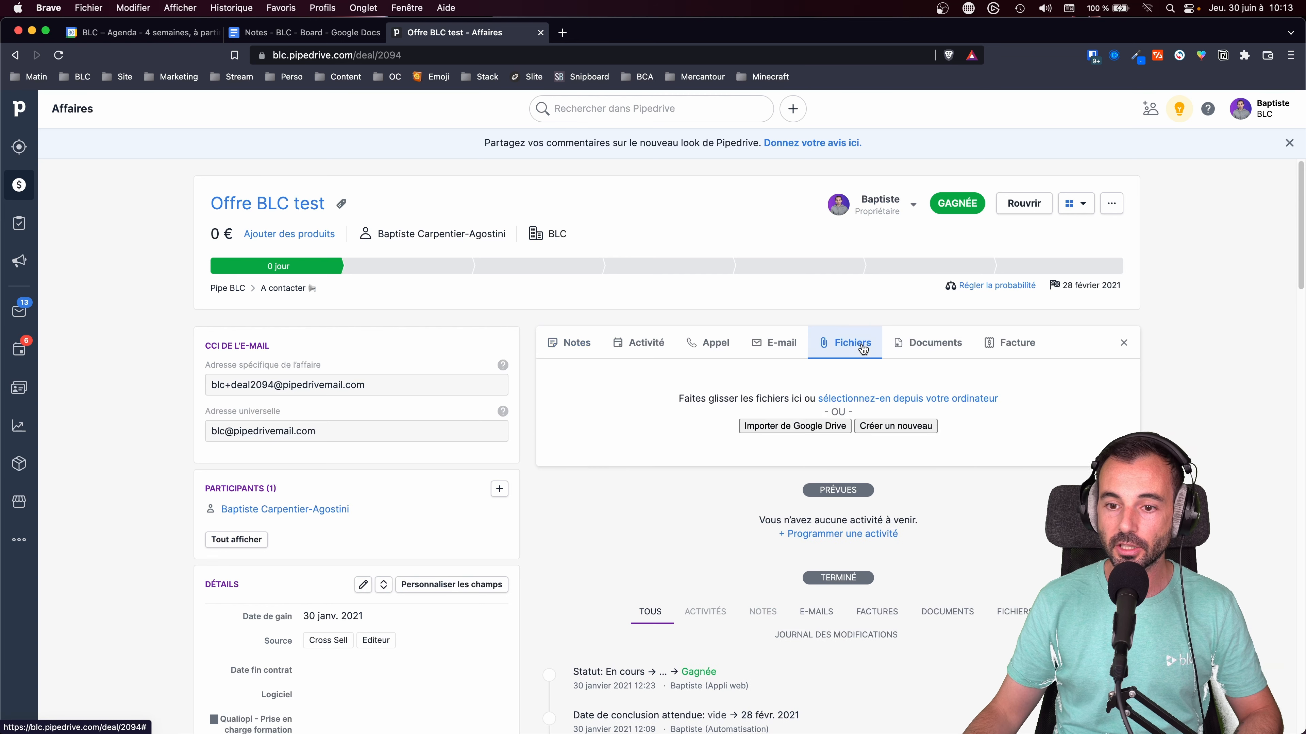
left_click(795, 425)
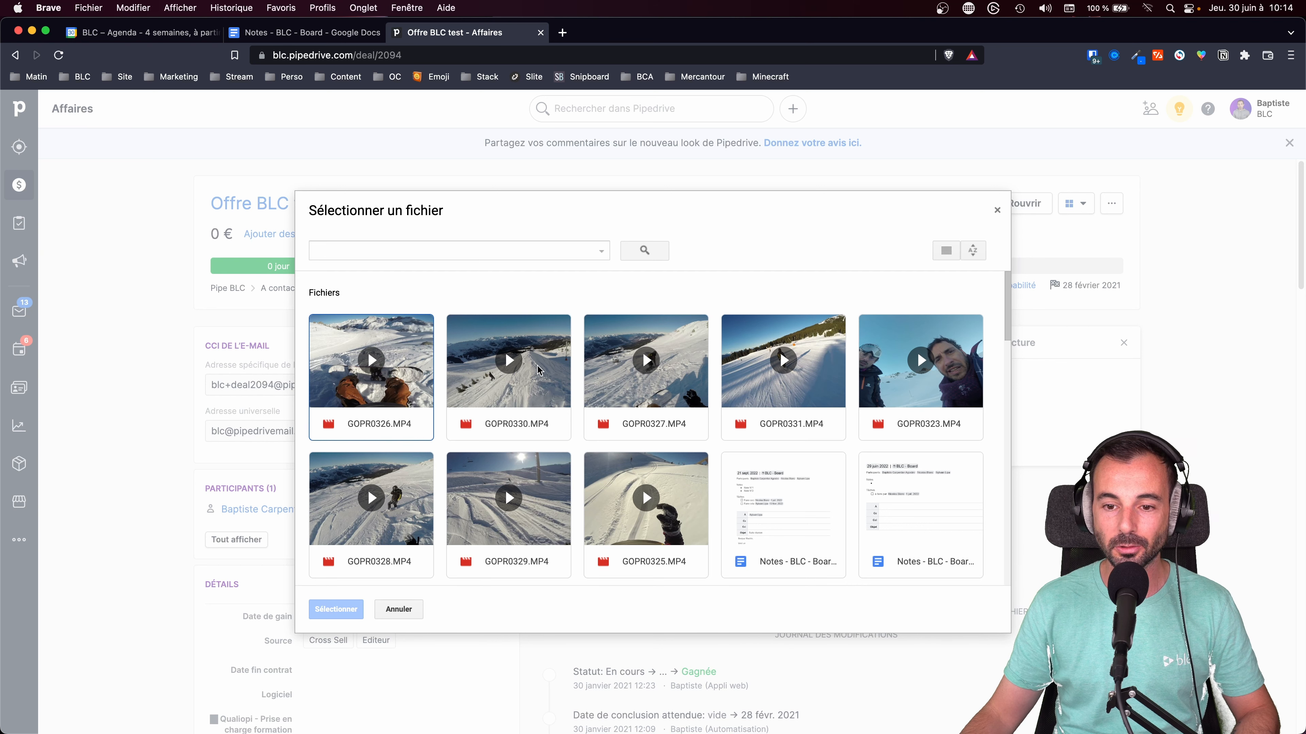
left_click(770, 515)
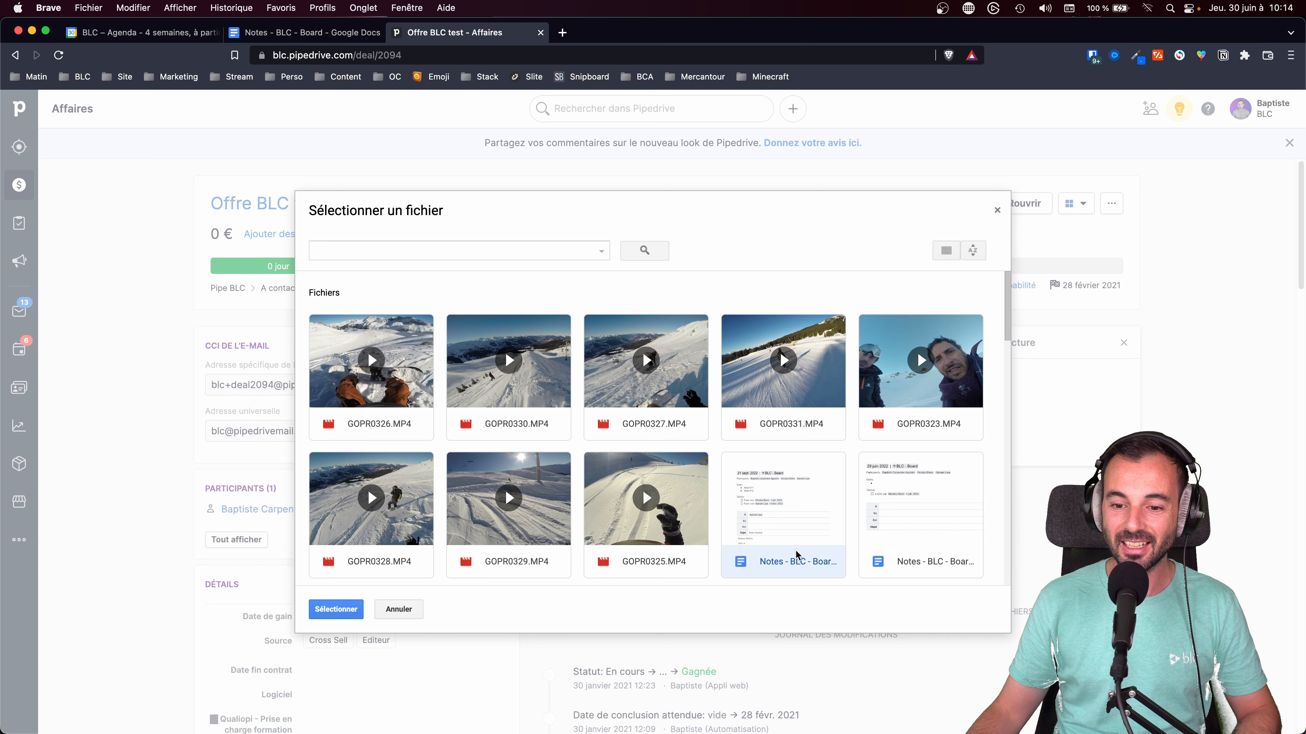
left_click(348, 613)
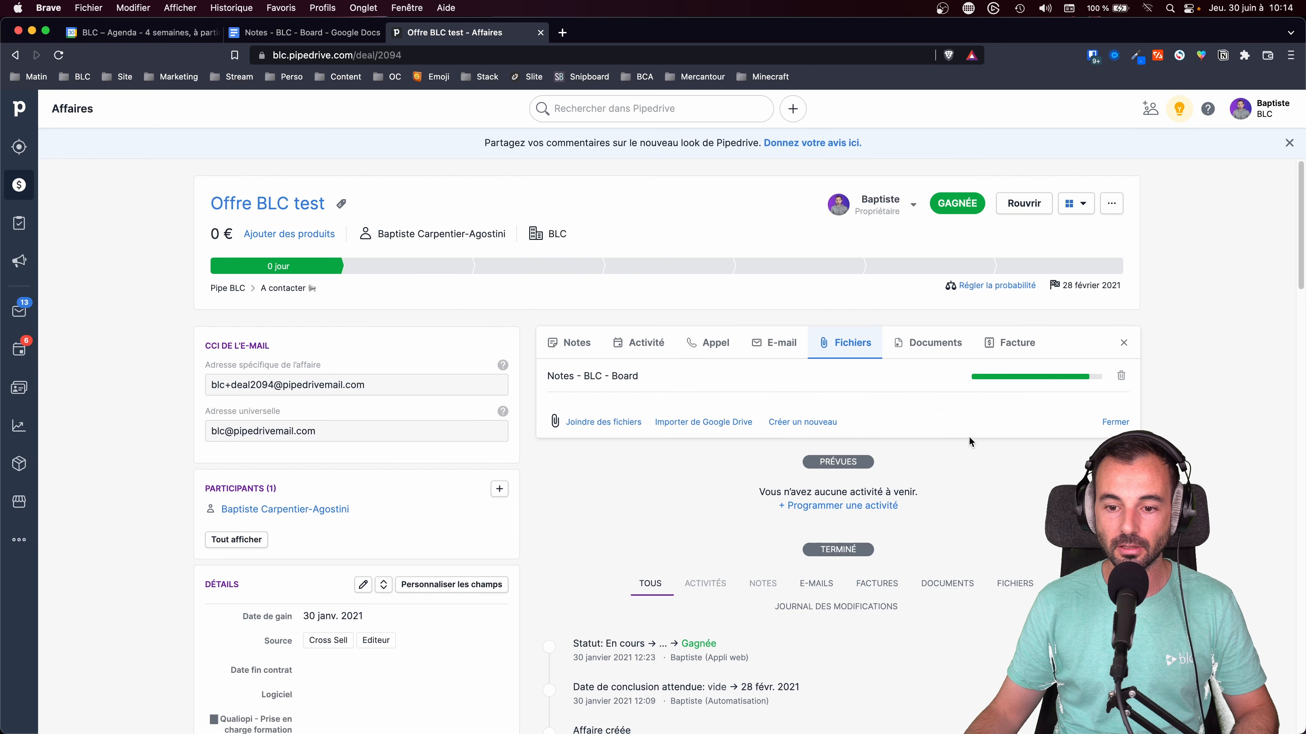
Open the attached Notes - BLC - Board file from the deal's history, review its contents, and close the preview.
scroll(587, 460, "down", 5)
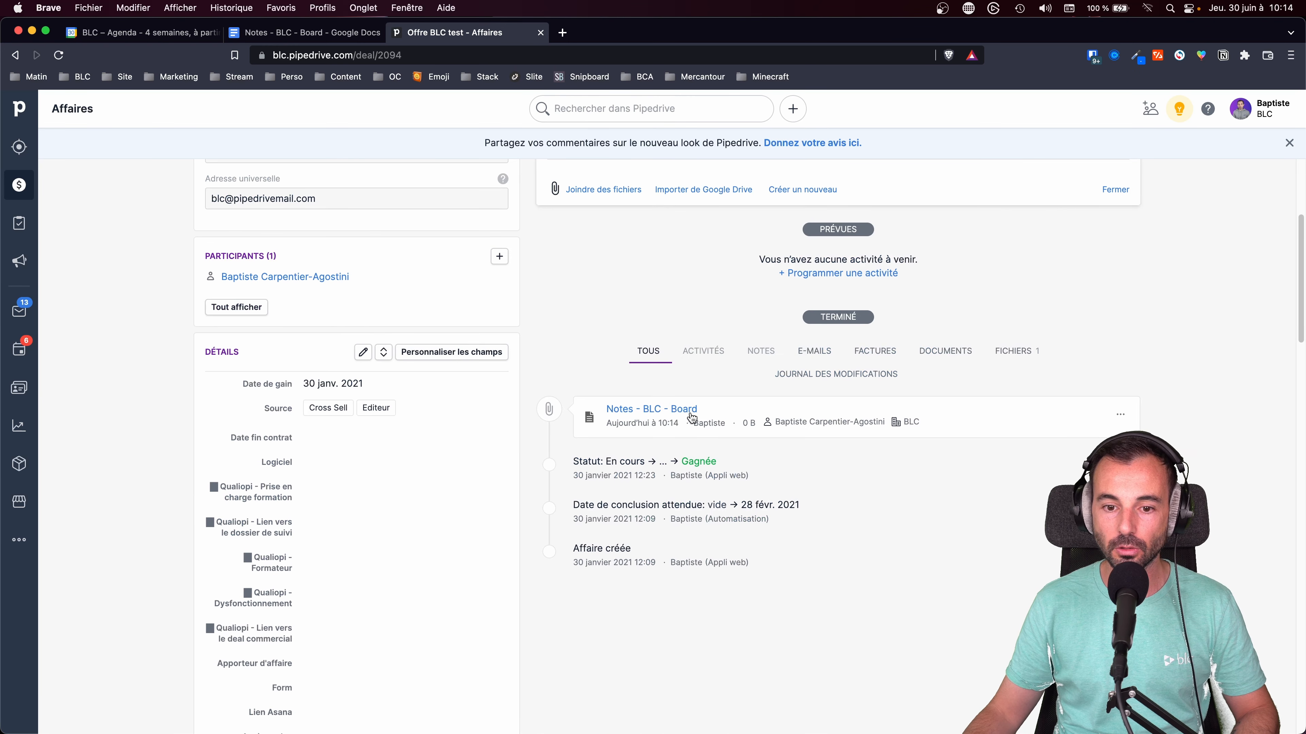
left_click(641, 410)
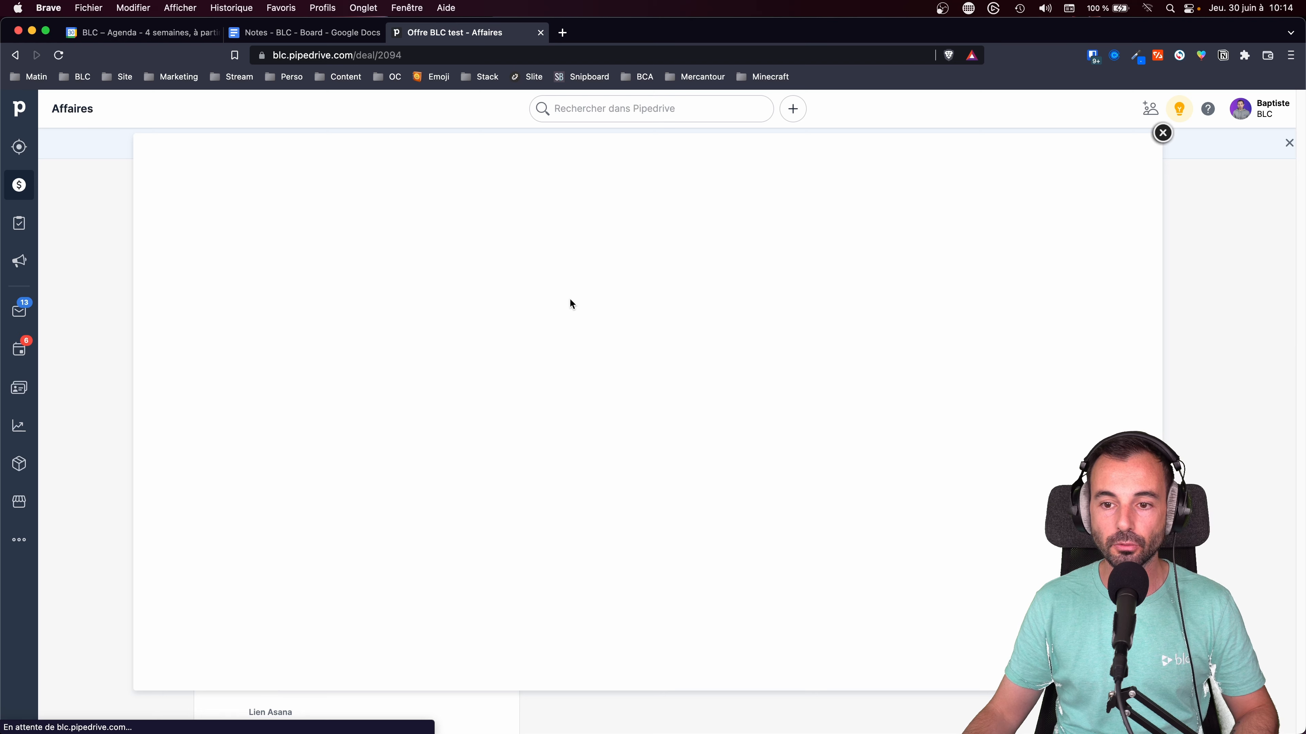
scroll(529, 381, "down", 15)
scroll(538, 412, "up", 8)
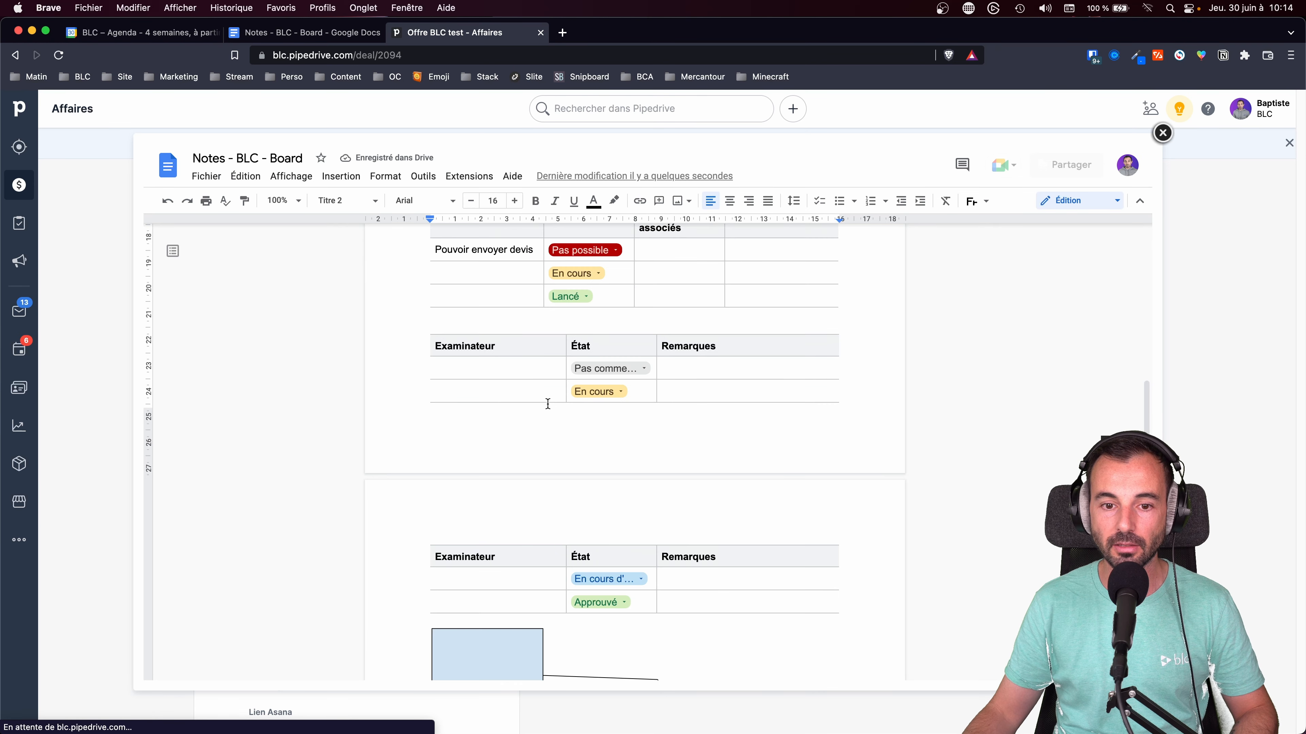
scroll(547, 405, "up", 20)
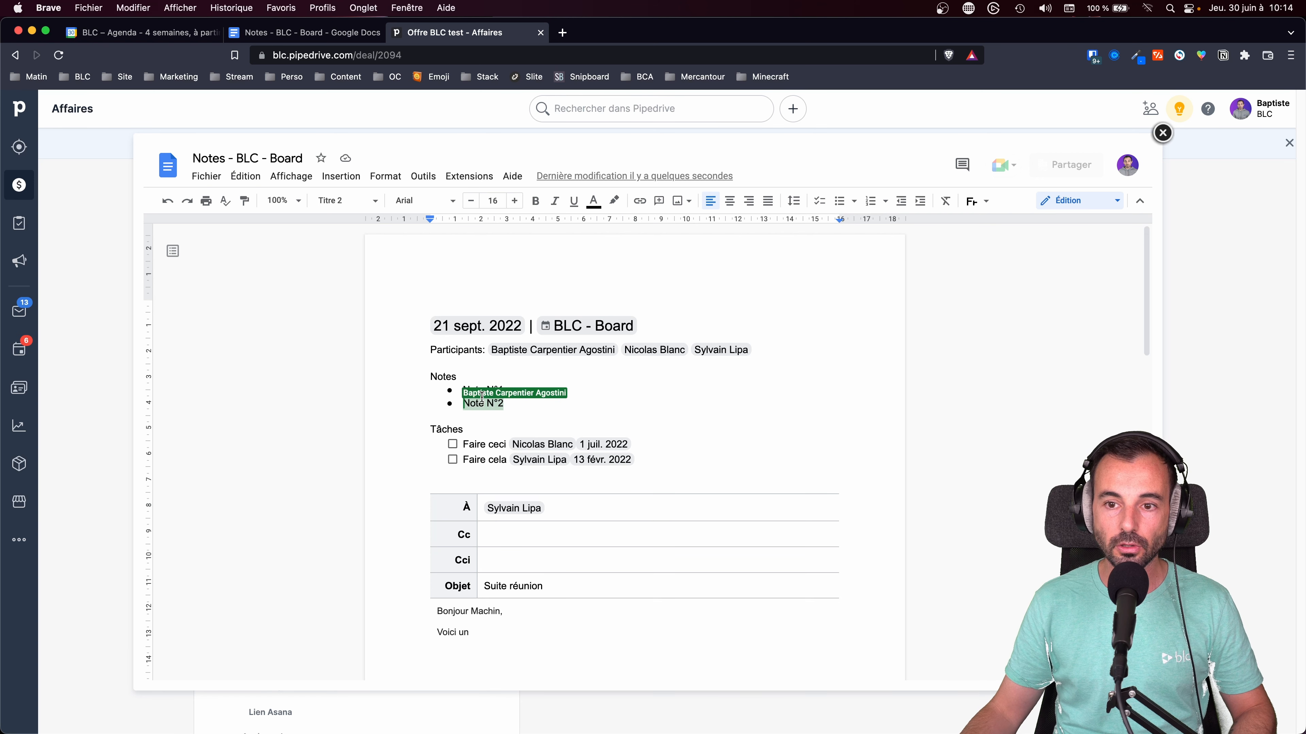
scroll(484, 401, "down", 8)
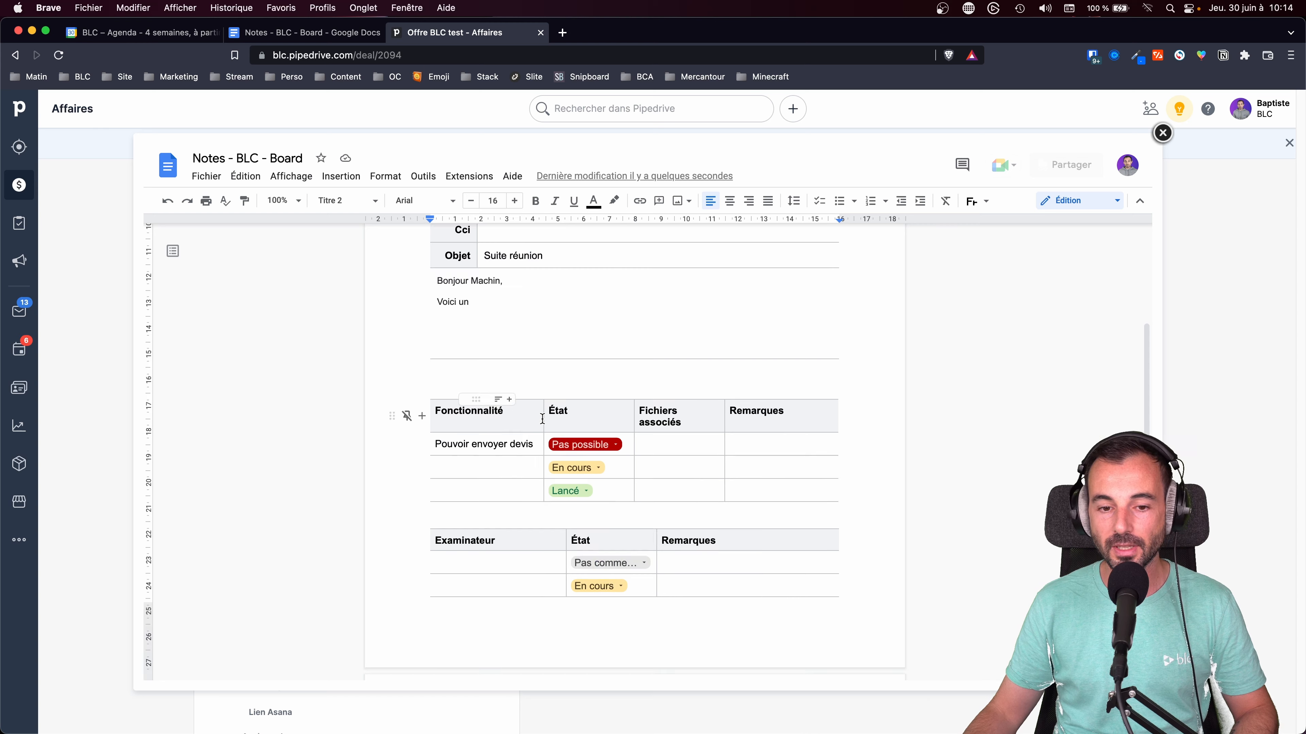
left_click(1162, 134)
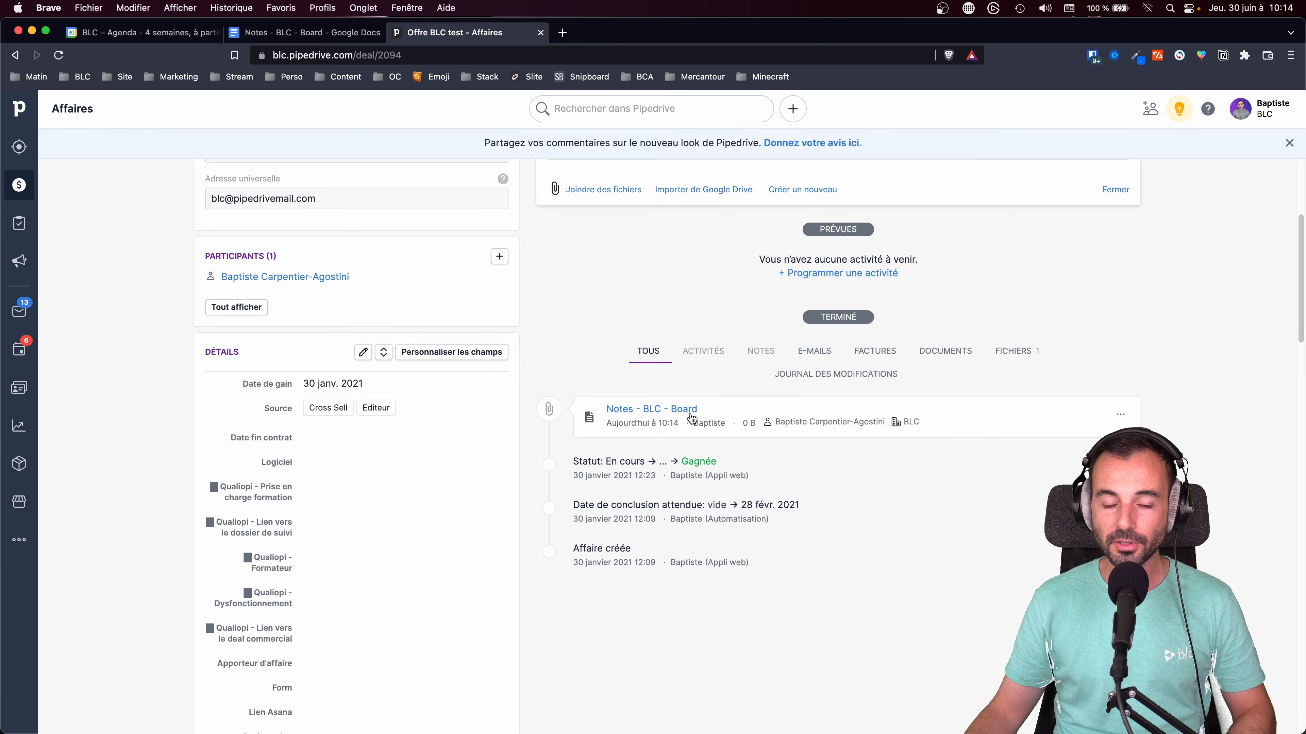
Open a blank note on the Offre BLC test deal and look back at the meeting notes in Google Docs.
left_click(570, 342)
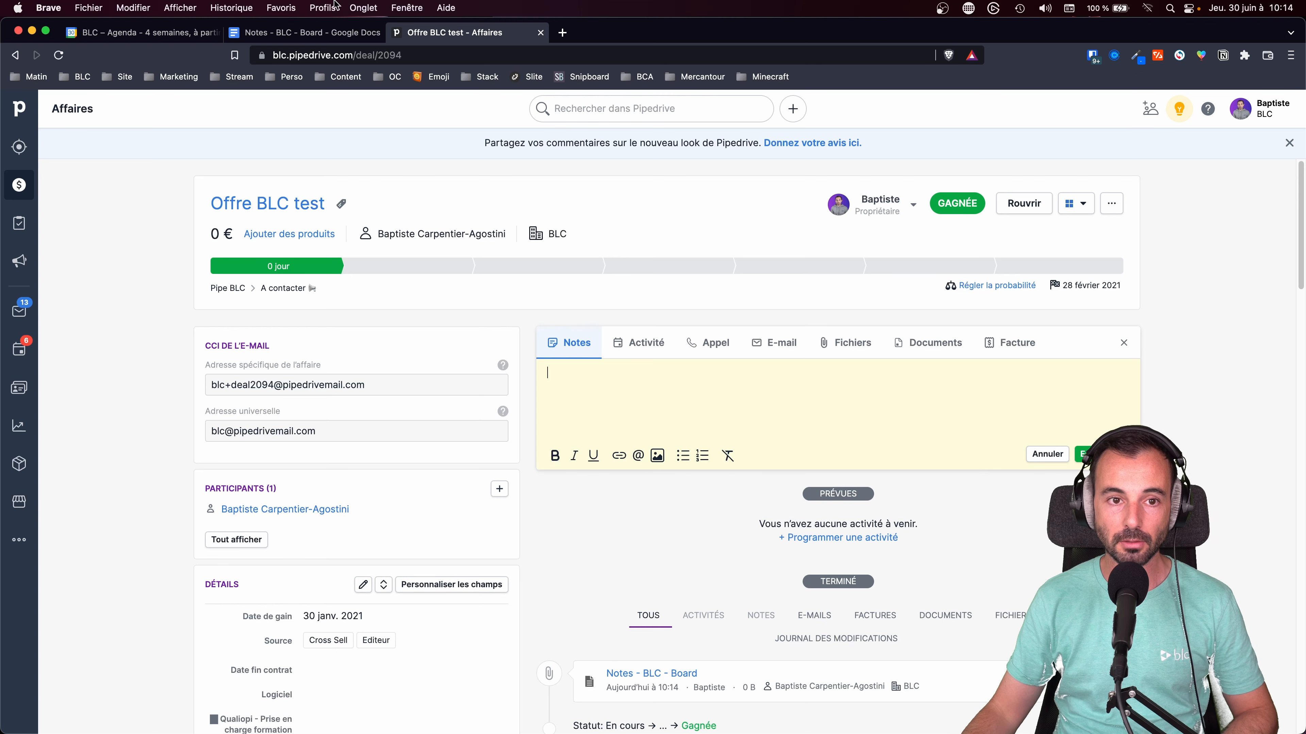
left_click(290, 37)
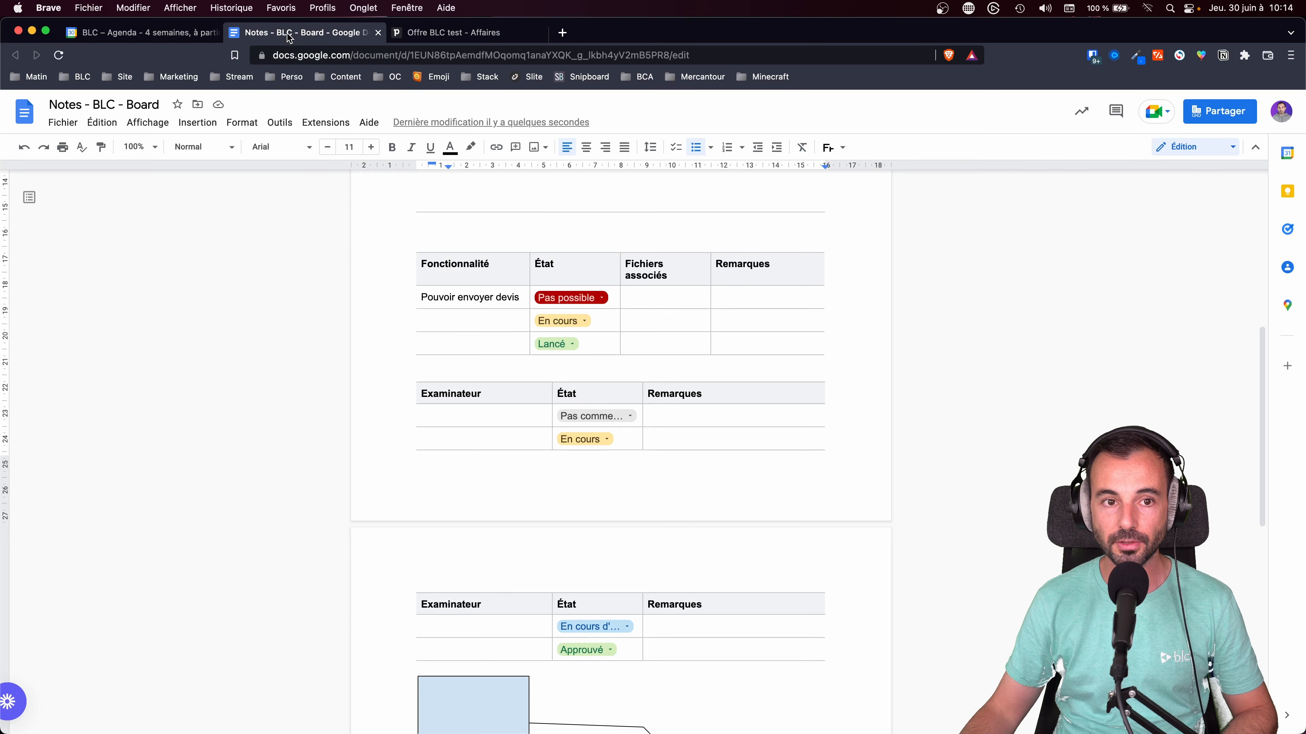
left_click(447, 33)
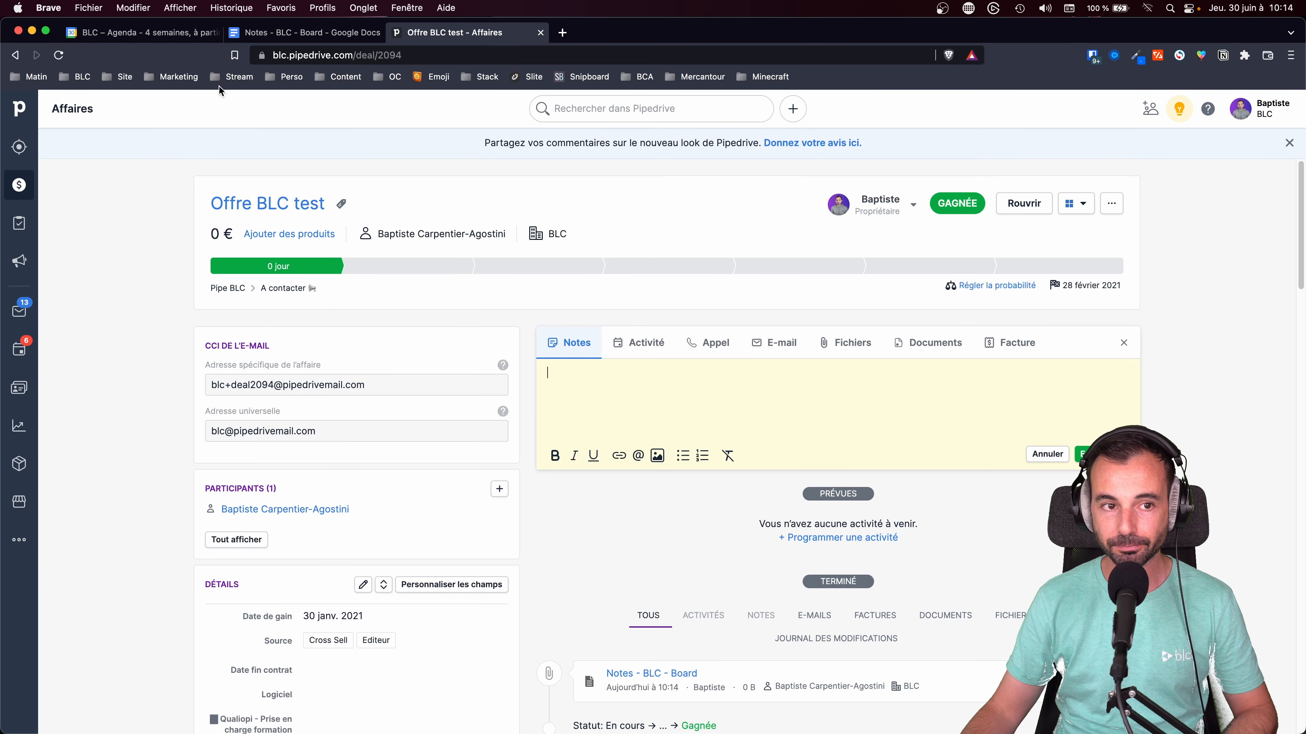
Switch to Google Calendar and open the Notes - BLC - Board document attached to the BLC - Board event.
left_click(160, 35)
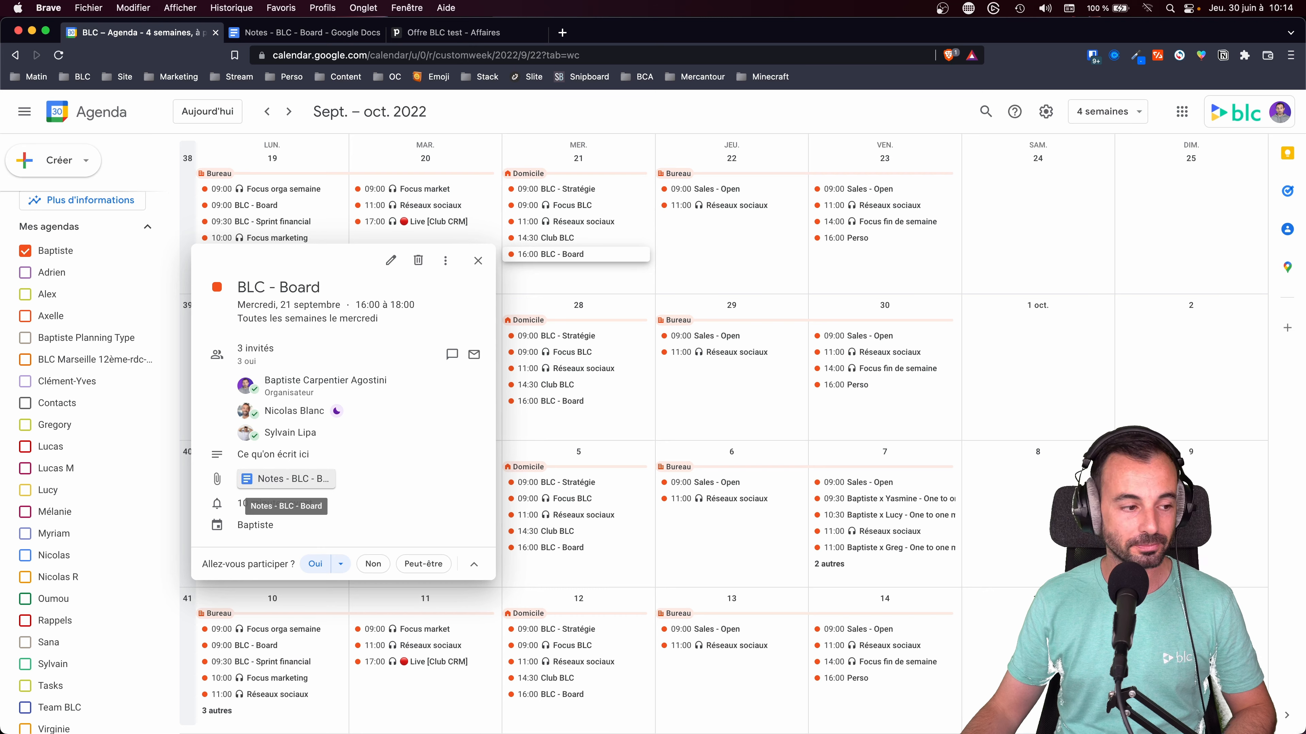
left_click(285, 481)
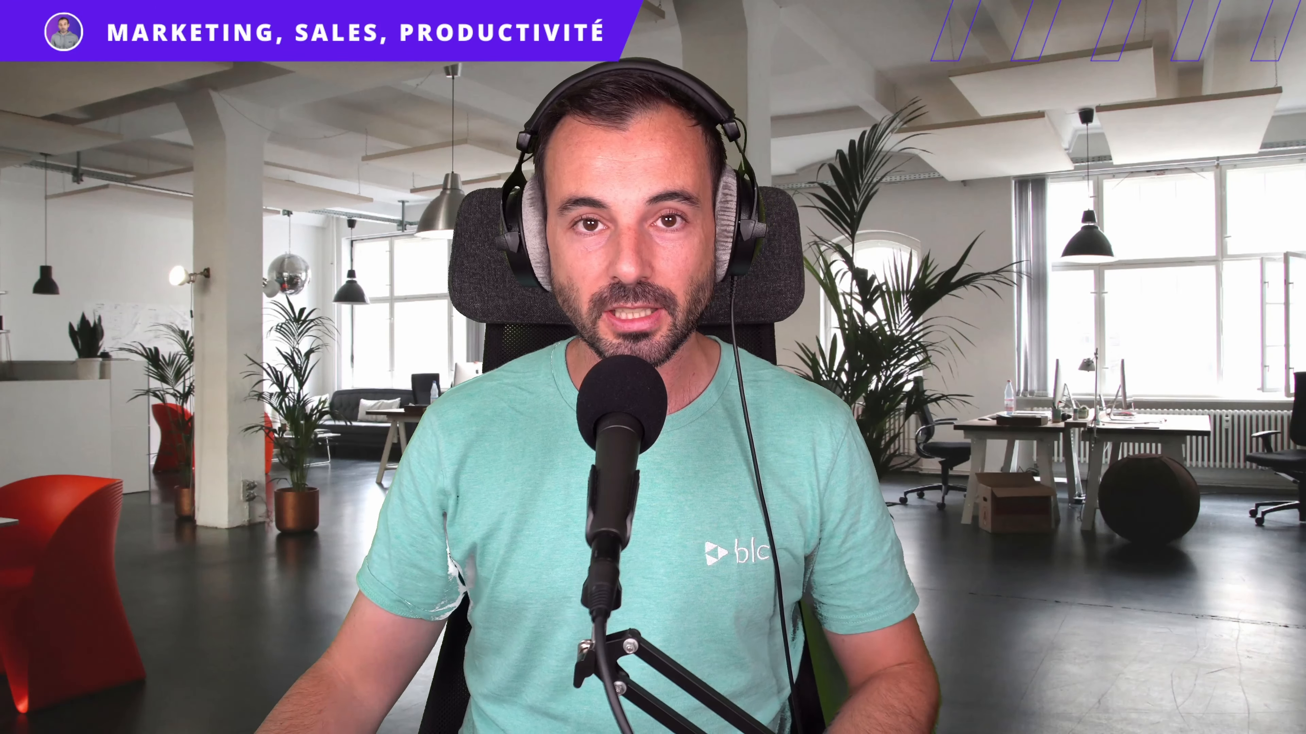